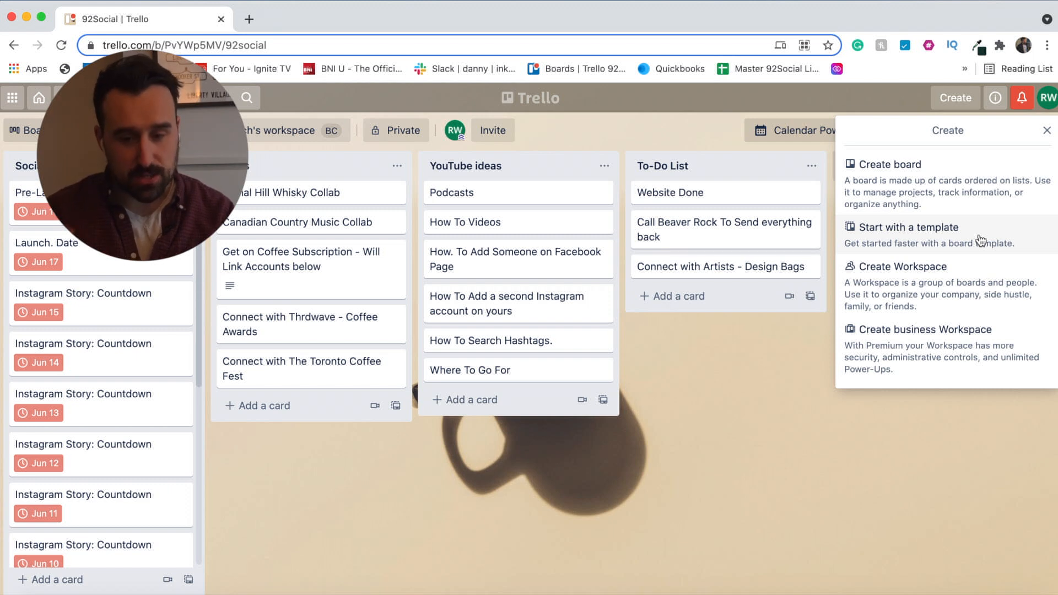
- Begin a new board from the Create menu and enter the title 'Client 1'
left_click(994, 203)
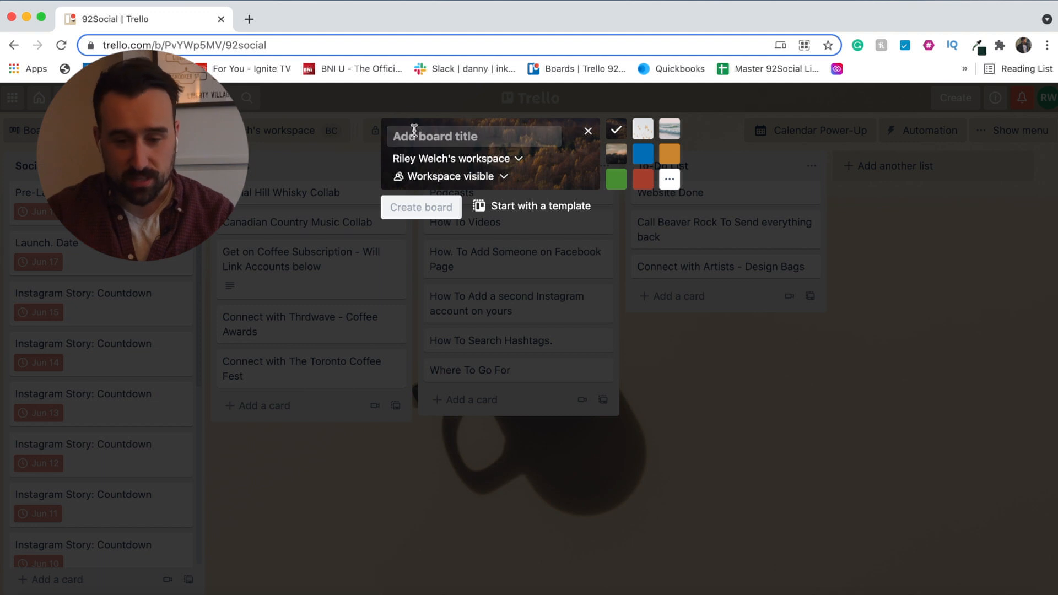
type("Client 1")
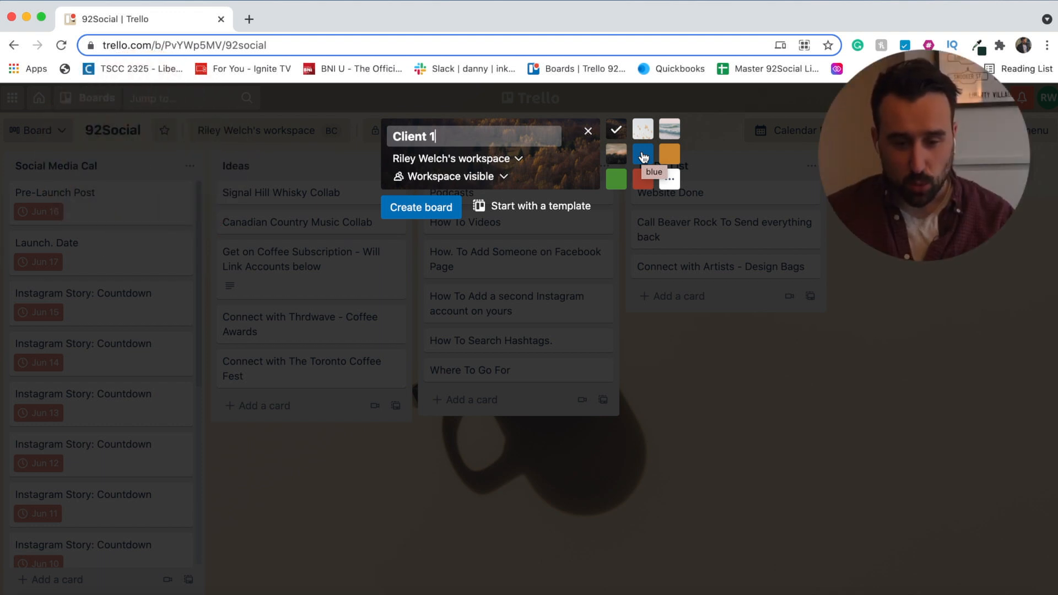
- Choose the mountain photo background, keep Workspace visibility, and create the Client 1 board
left_click(616, 155)
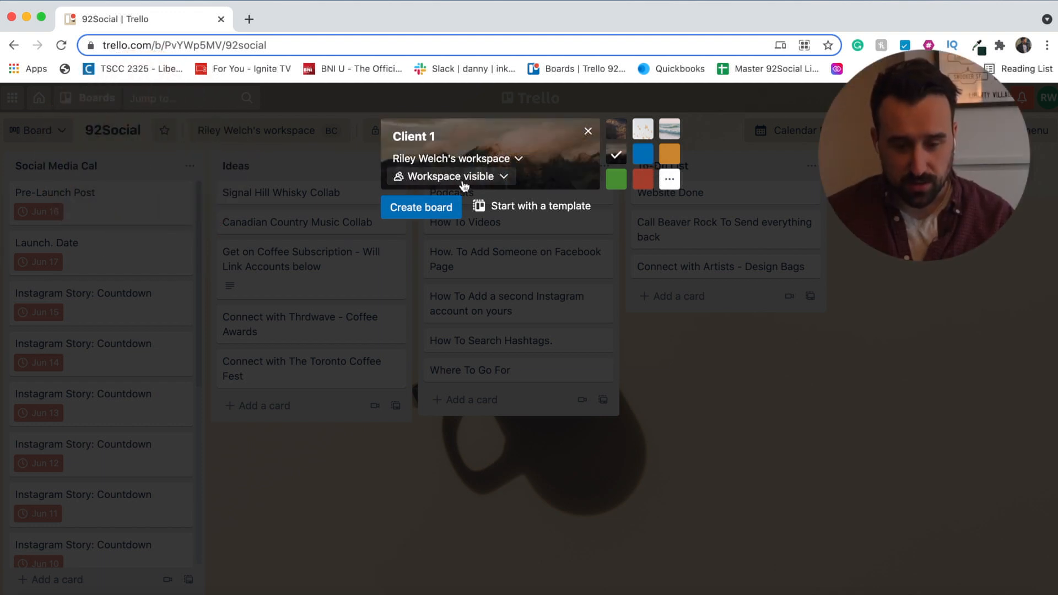
left_click(458, 177)
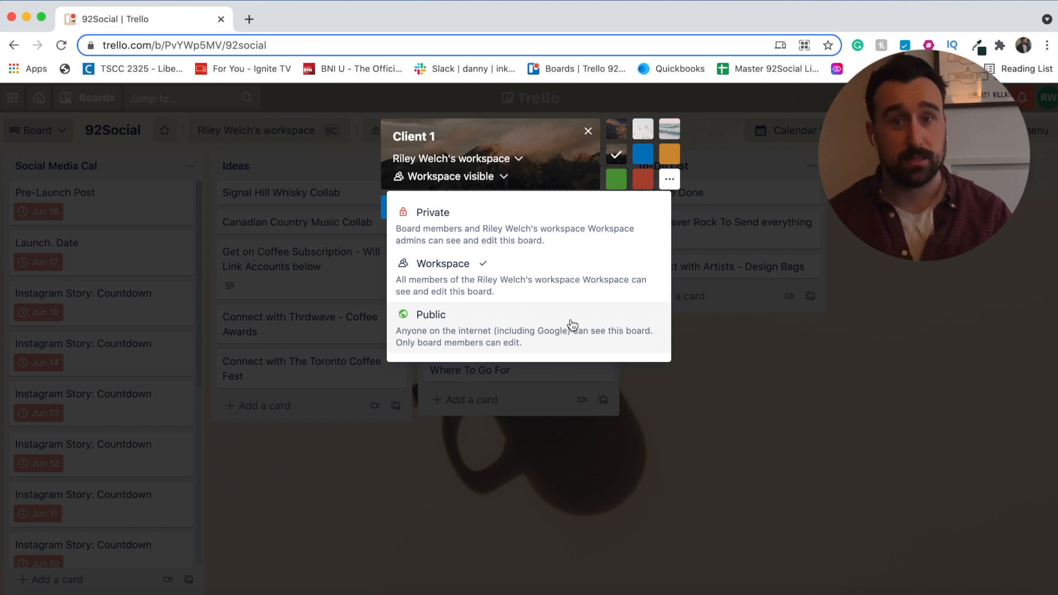
left_click(542, 281)
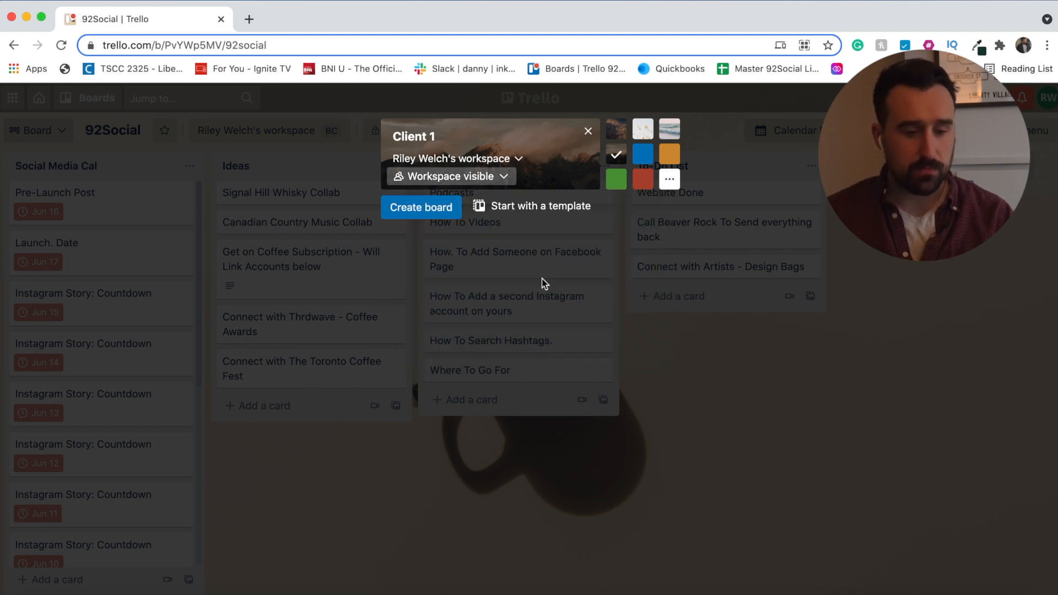
left_click(444, 215)
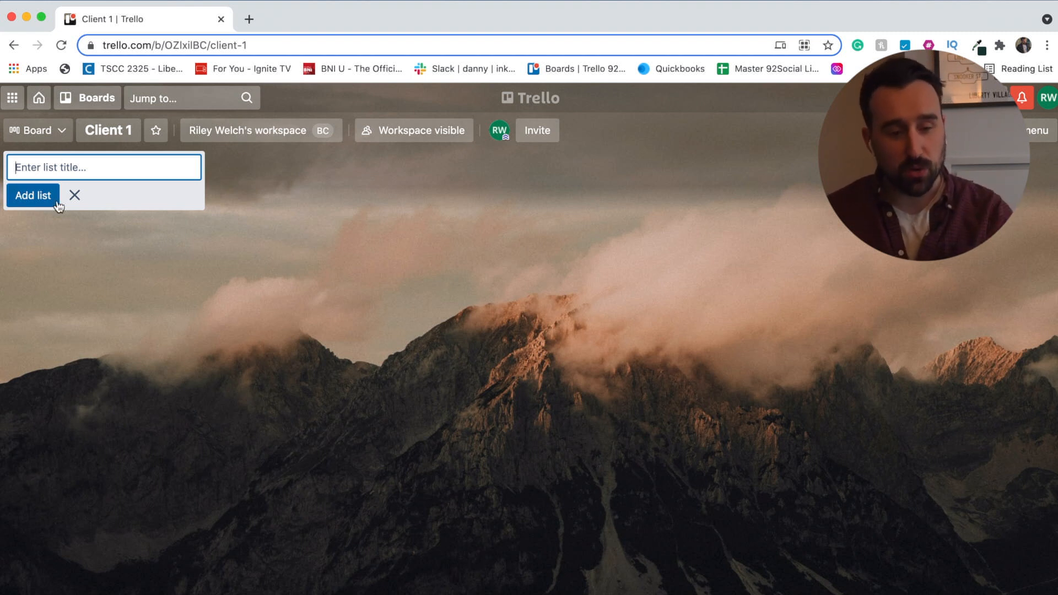
- Add a 'Content Calendar' list to the board, then bring up the board view switcher
type("Content ")
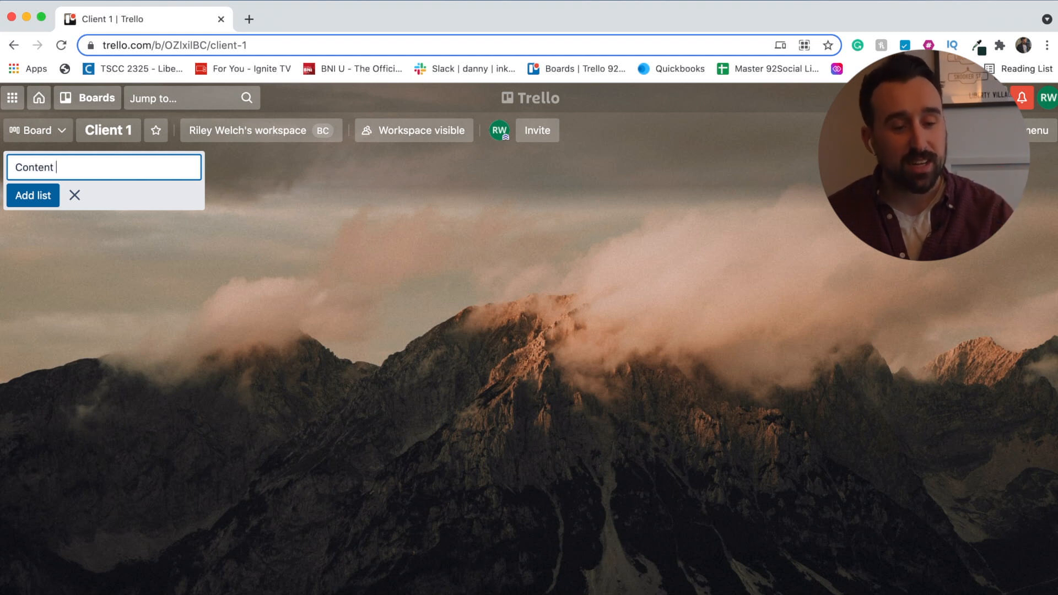
type("Clae")
key("BackSpace")
key("BackSpace")
key("BackSpace")
type("al")
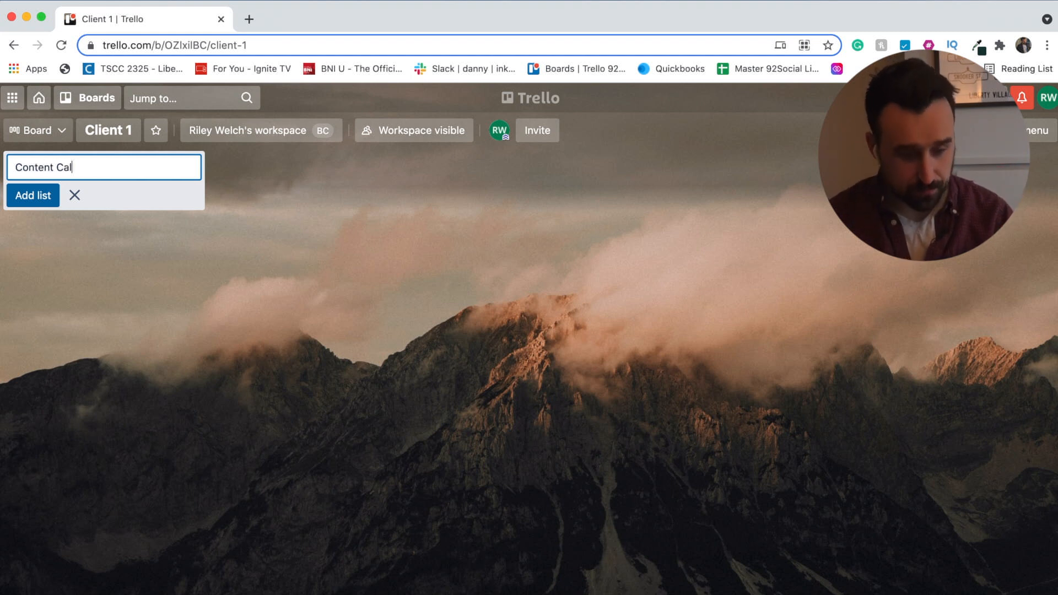
type("endar")
key("Return")
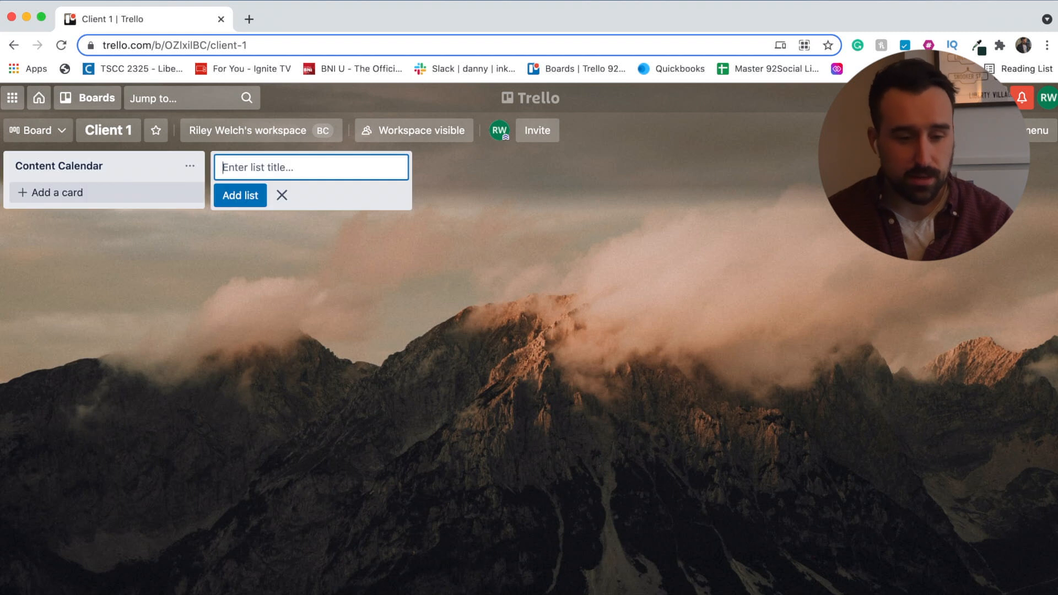
left_click(70, 192)
left_click(53, 130)
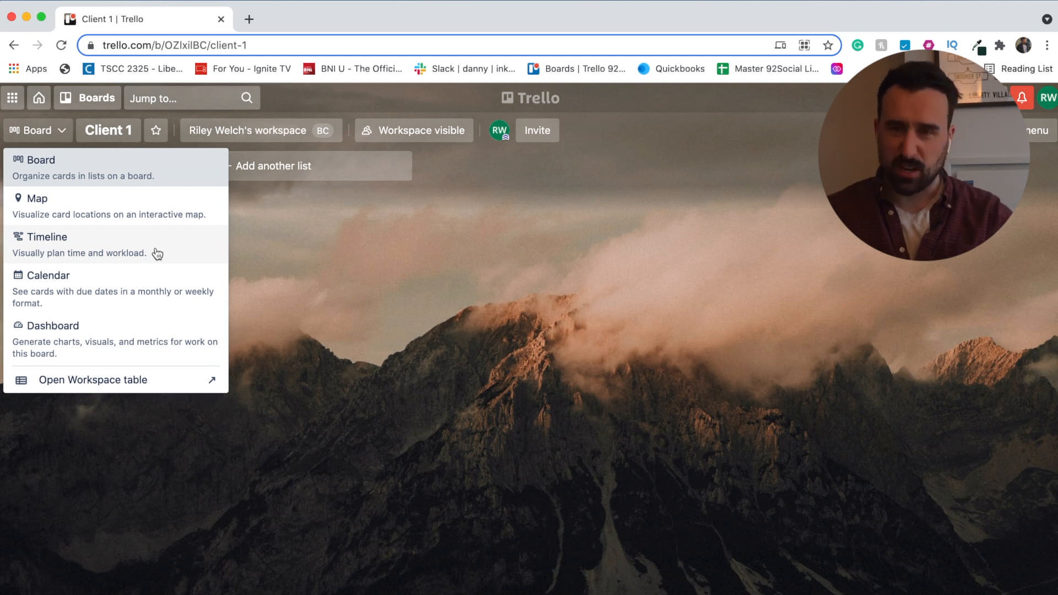
- Preview the September 2021 Calendar view, then return to Board view and close the views menu
left_click(144, 303)
scroll(527, 487, "down", 1)
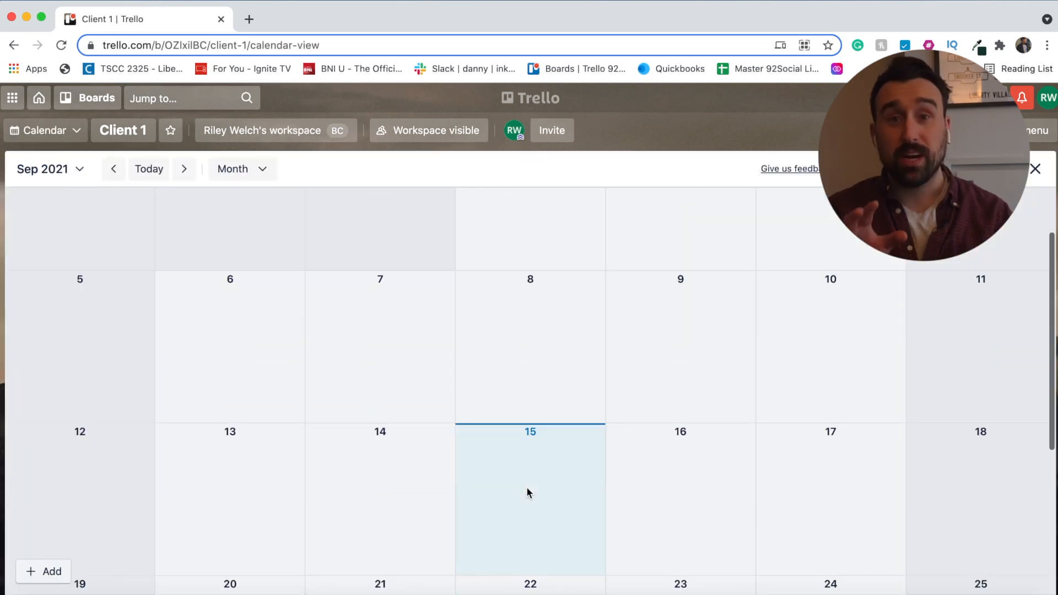
left_click(47, 130)
left_click(47, 168)
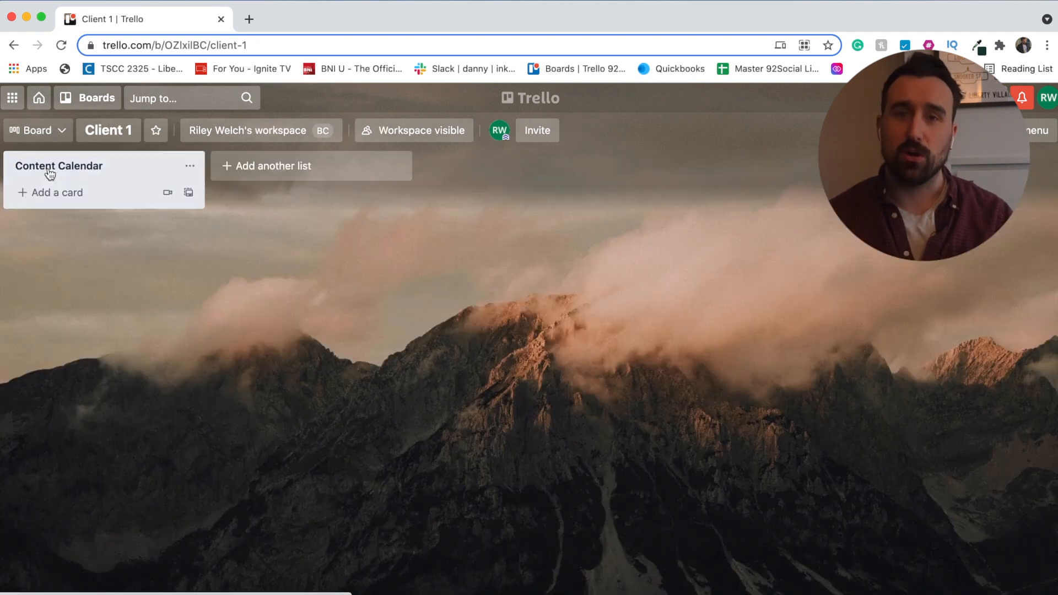
left_click(45, 137)
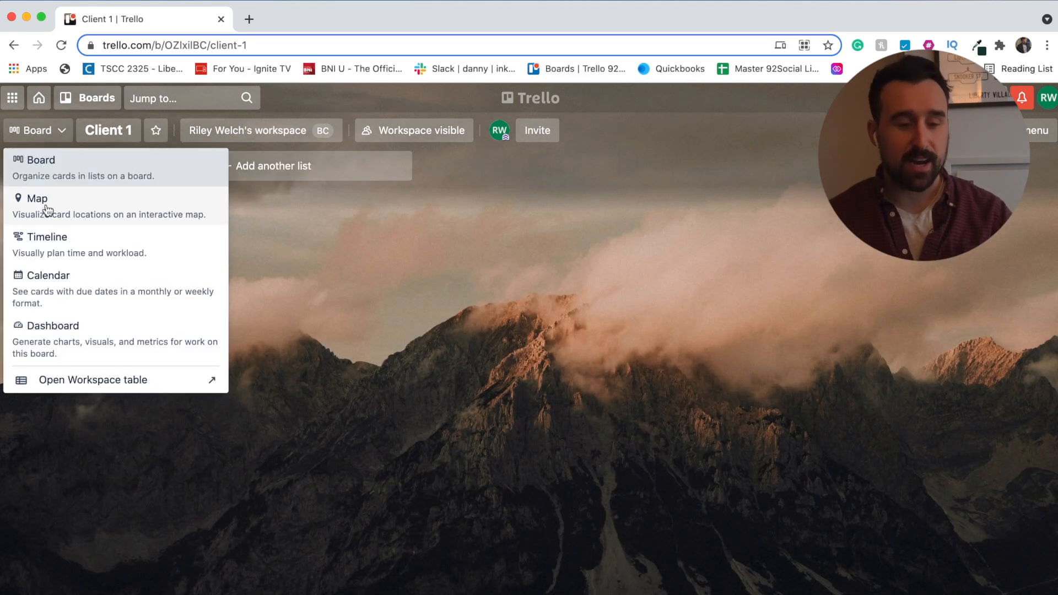
left_click(351, 301)
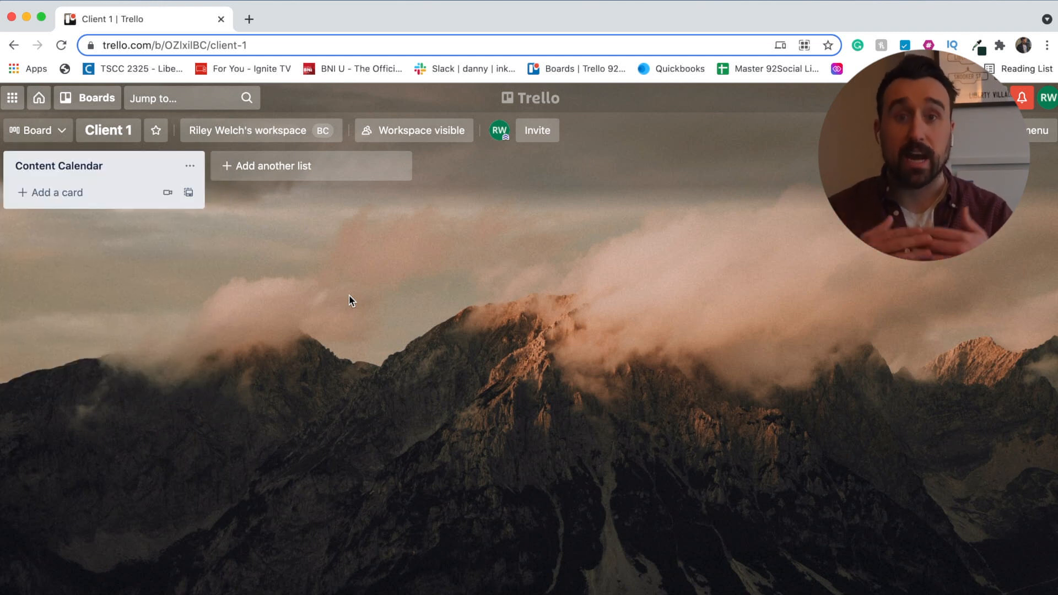
- Add a 'Subject 1 - Feed Photo' card to Content Calendar and open its details
left_click(70, 176)
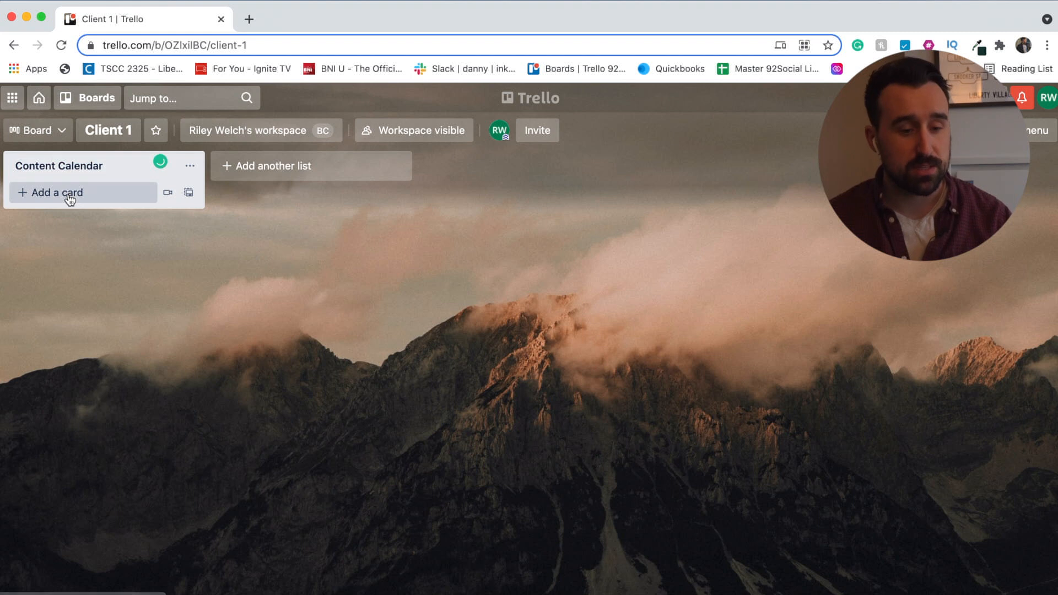
left_click(70, 196)
type("Subkec")
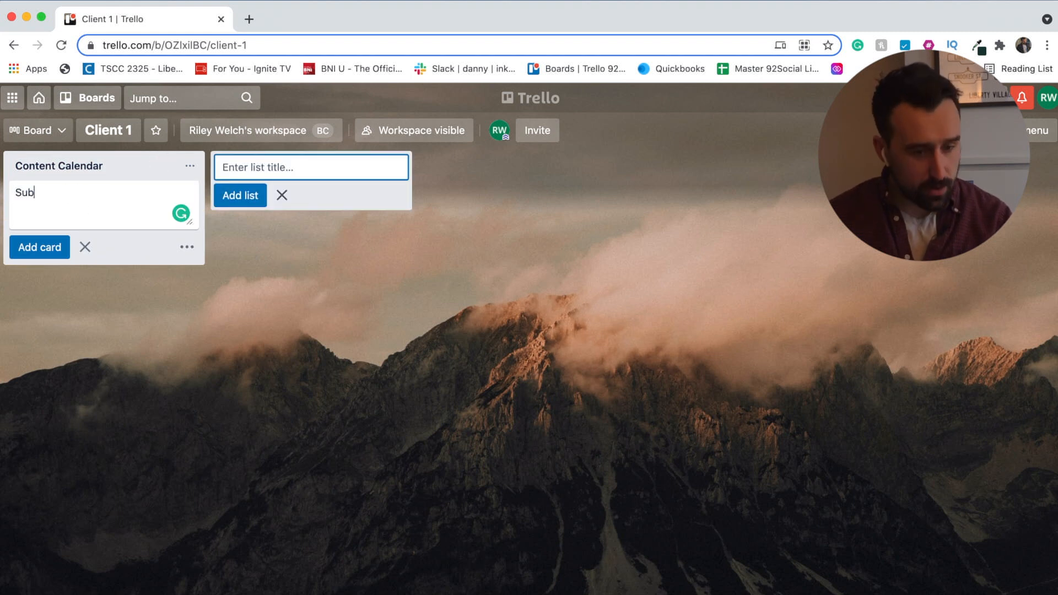
key("BackSpace")
key("BackSpace")
key("BackSpace")
type("je")
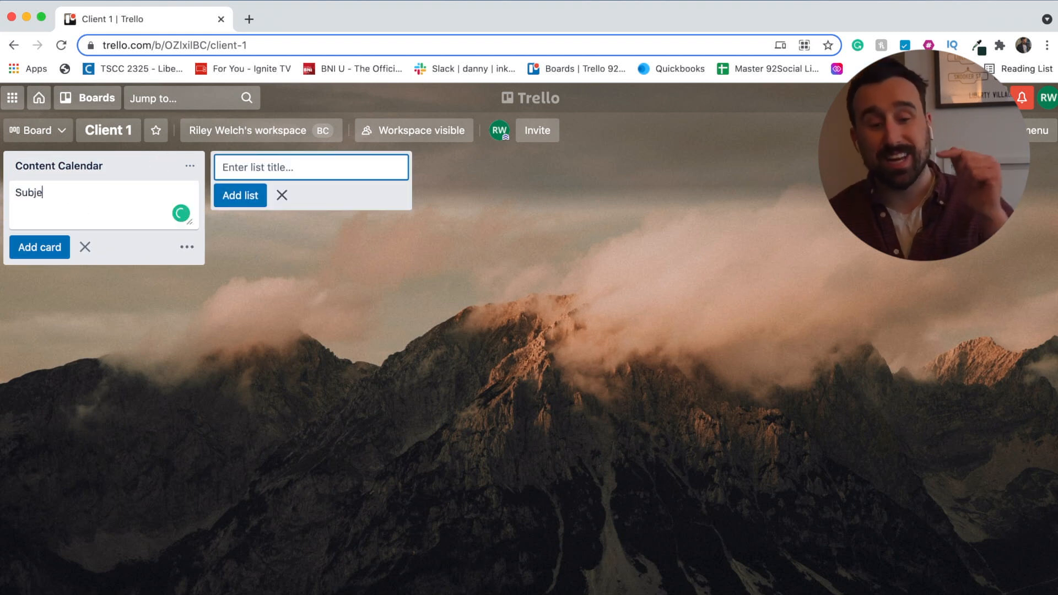
type("ct 1 - ")
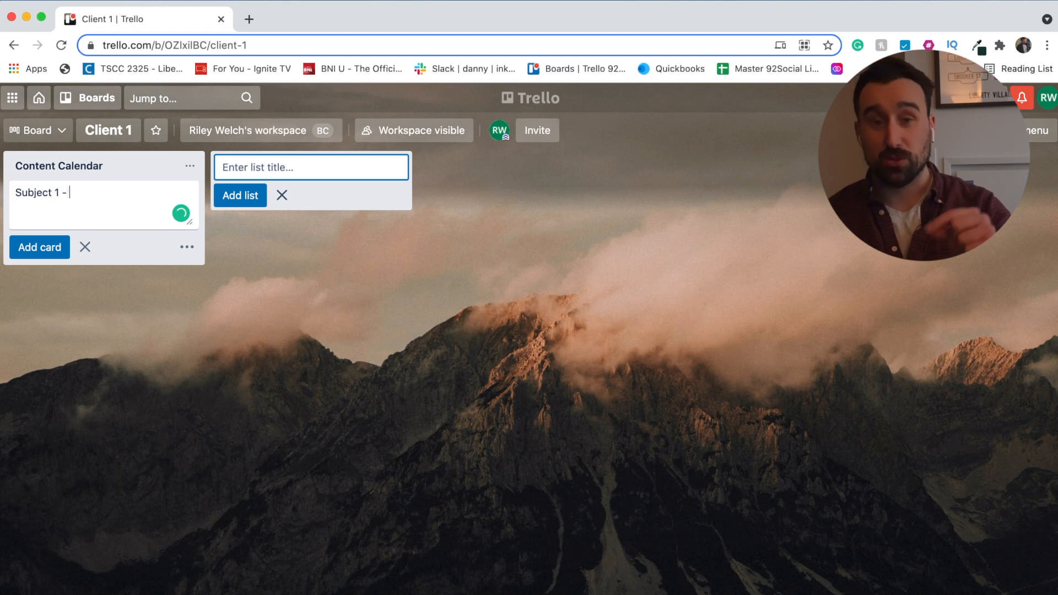
type("Fee")
type("Photo")
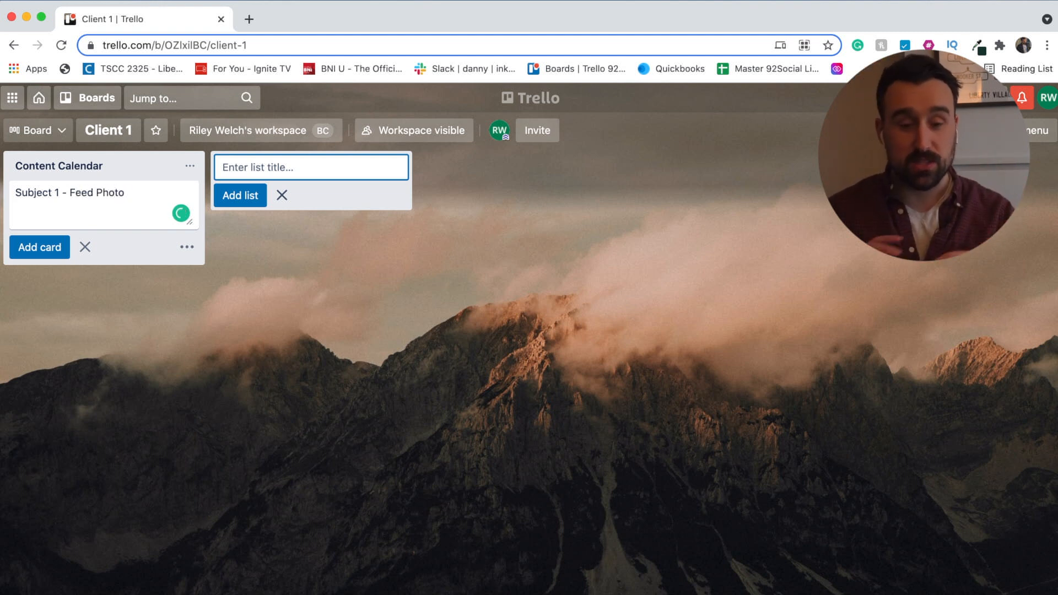
key("Return")
left_click(62, 205)
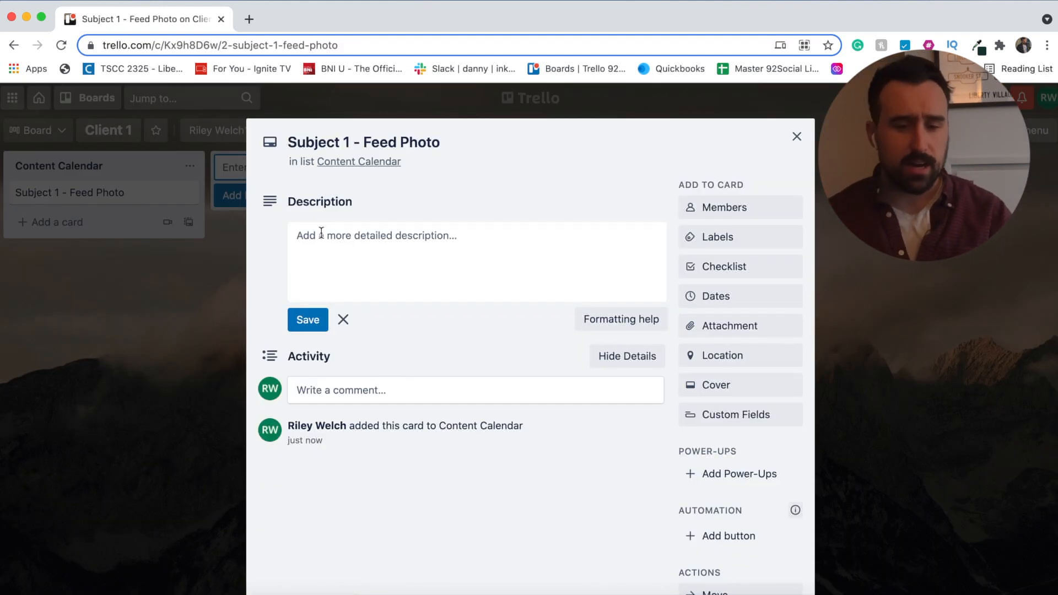
- Start editing the 'Subject 1 - Feed Photo' card title to append ' -'
left_click(369, 237)
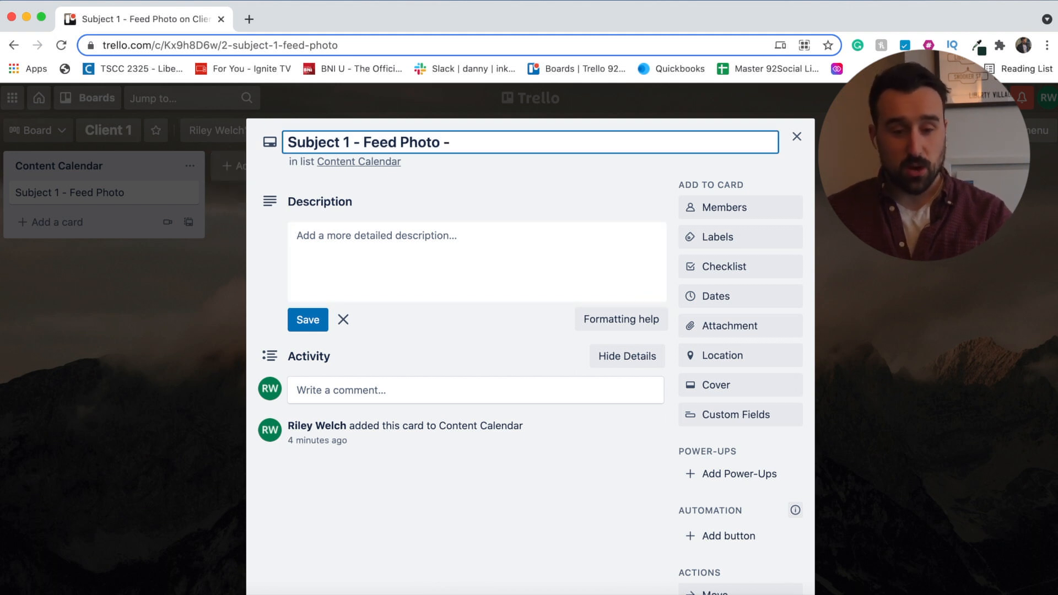
- Retitle the card '... - Food dish', describe it as 'Copy Words Social Media', and bring up Members
type("Food ")
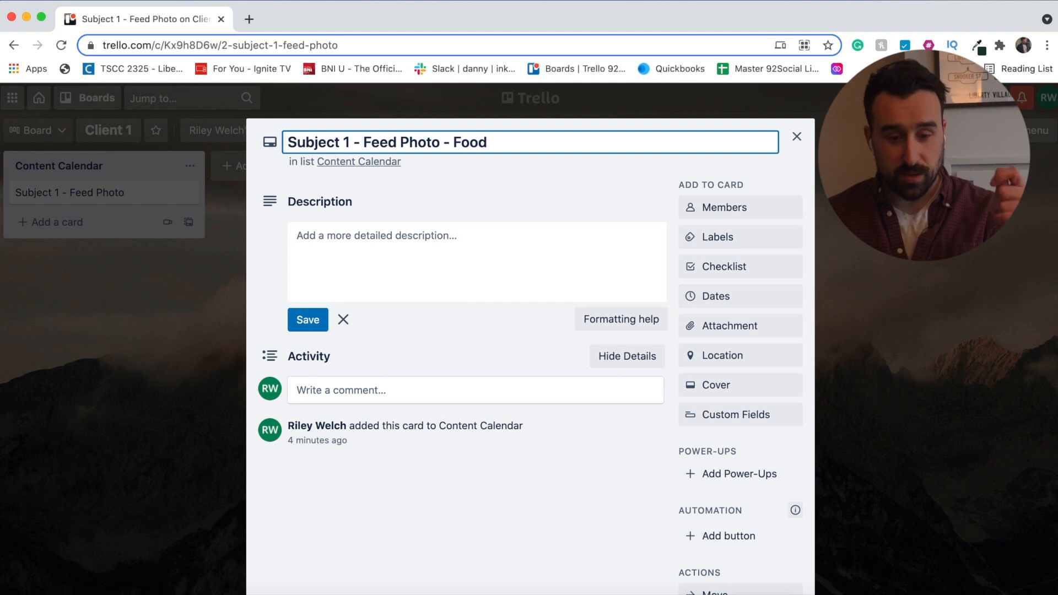
type("dish")
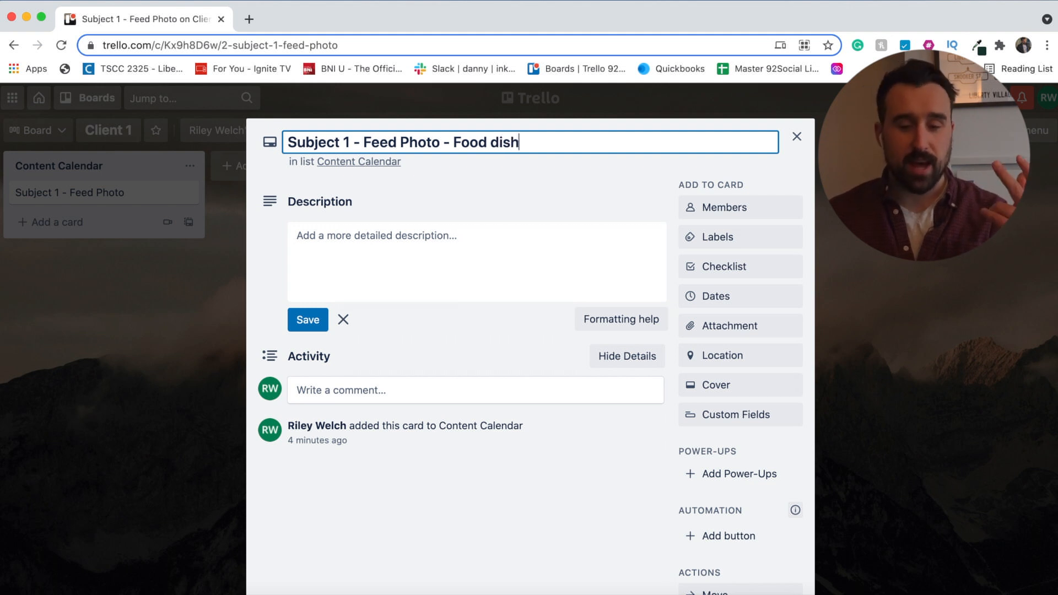
left_click(408, 184)
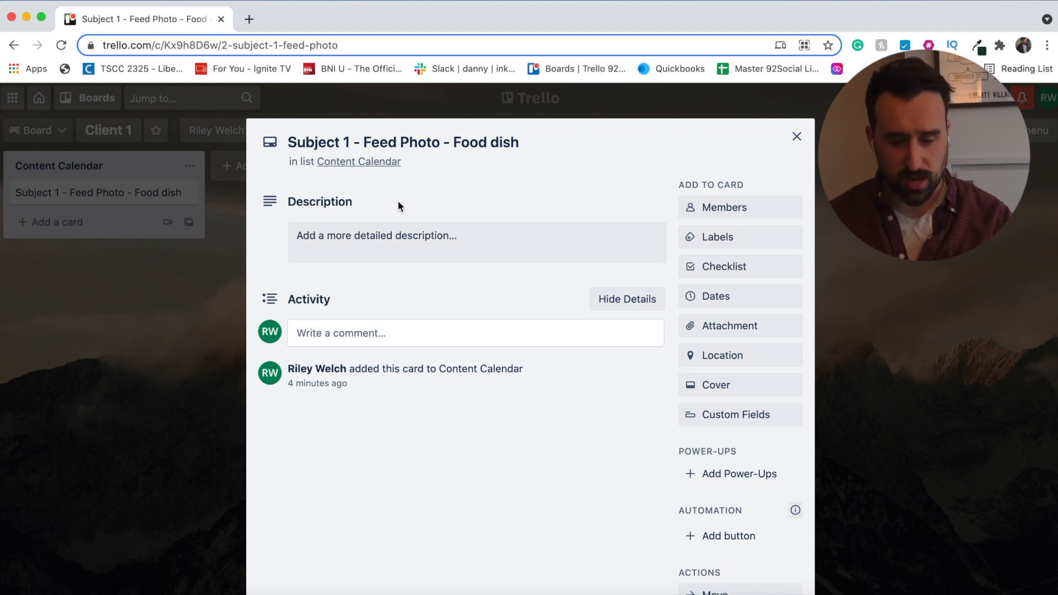
left_click(387, 240)
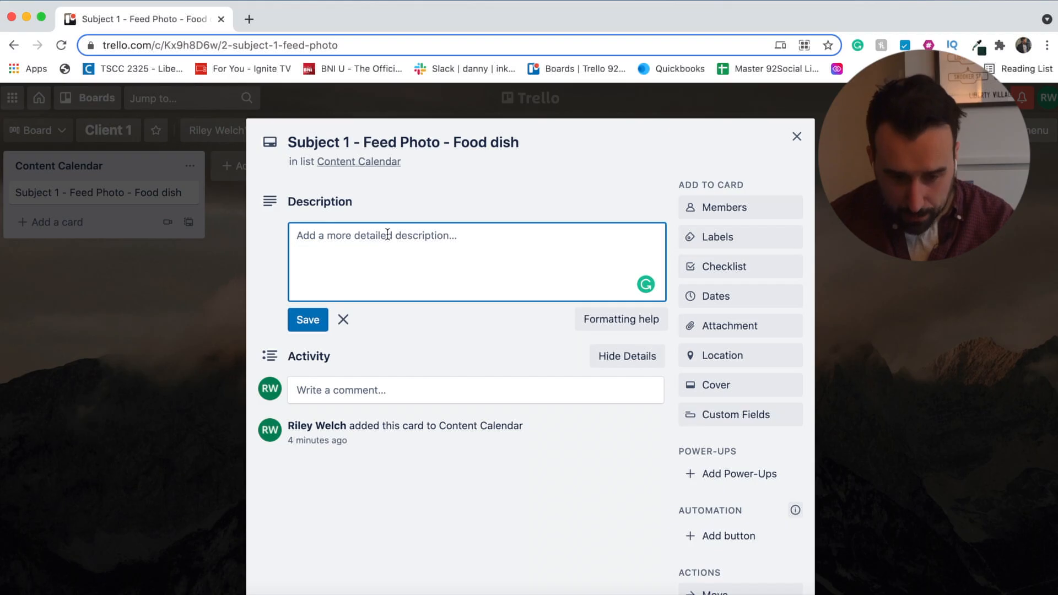
type("Cop")
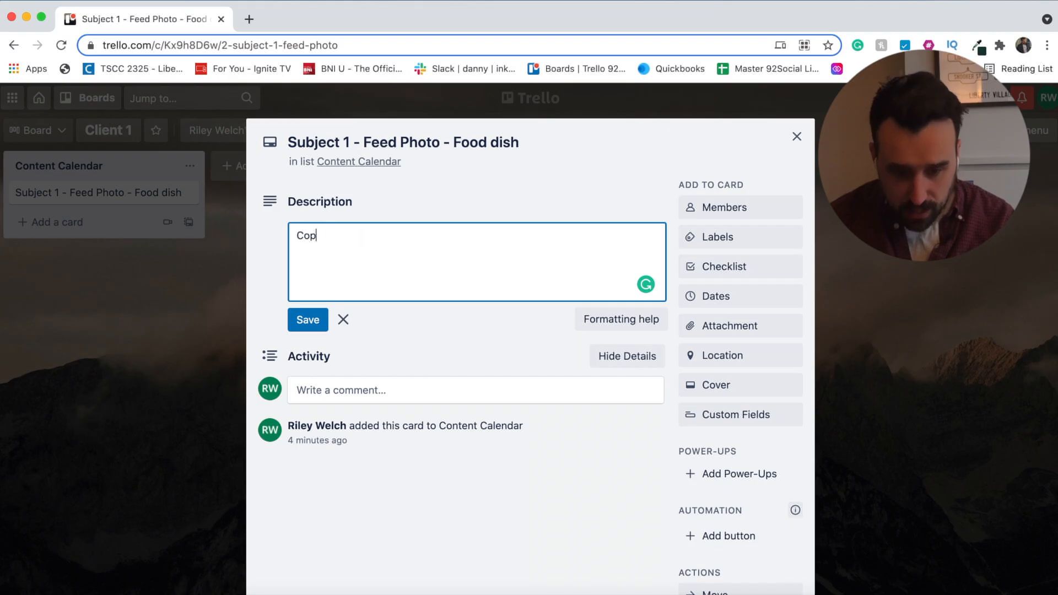
type("y Words ")
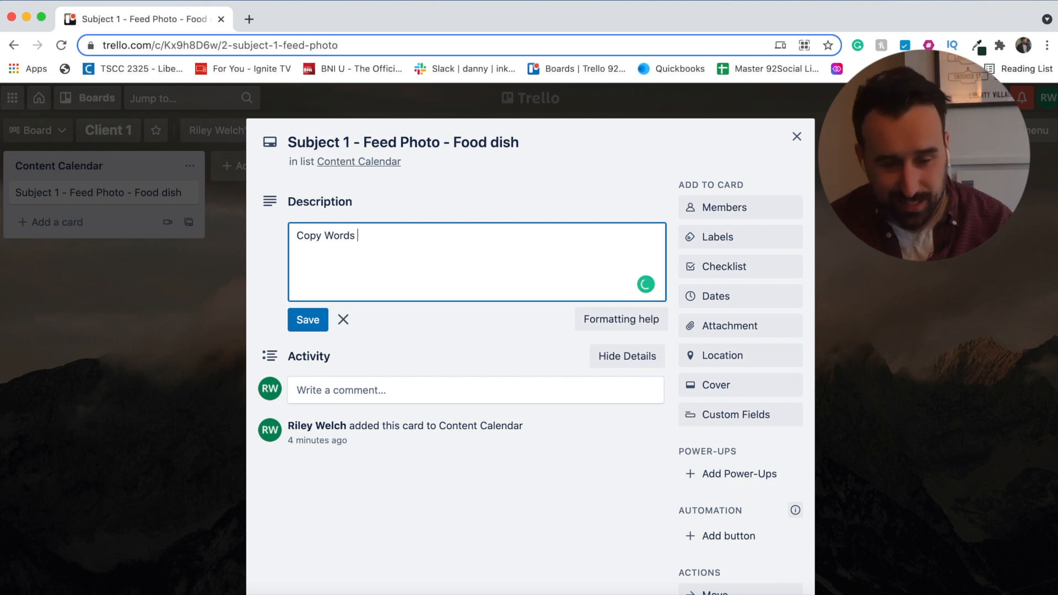
type("Social Media")
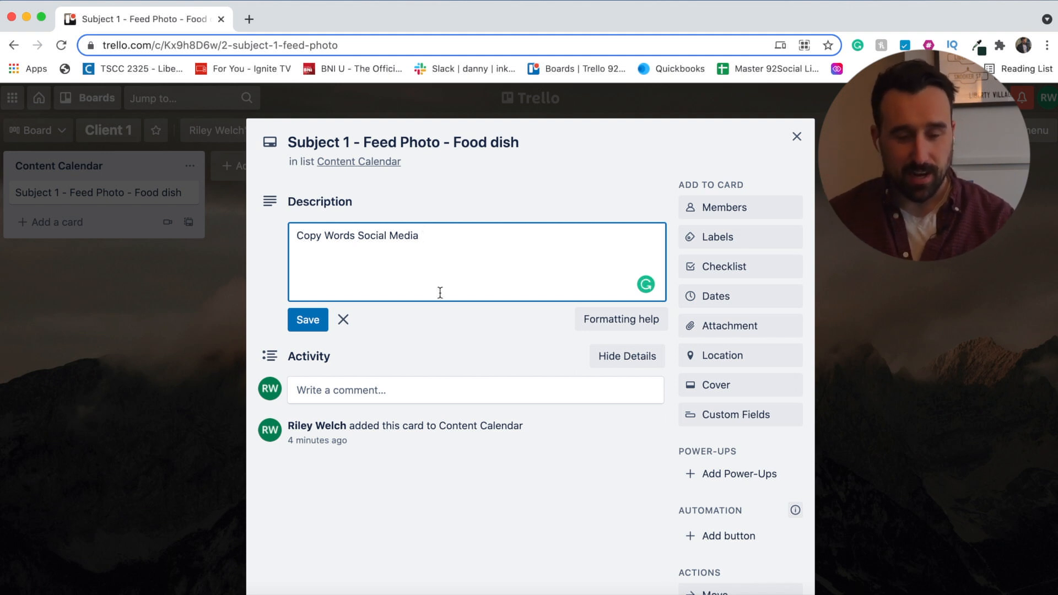
left_click(308, 320)
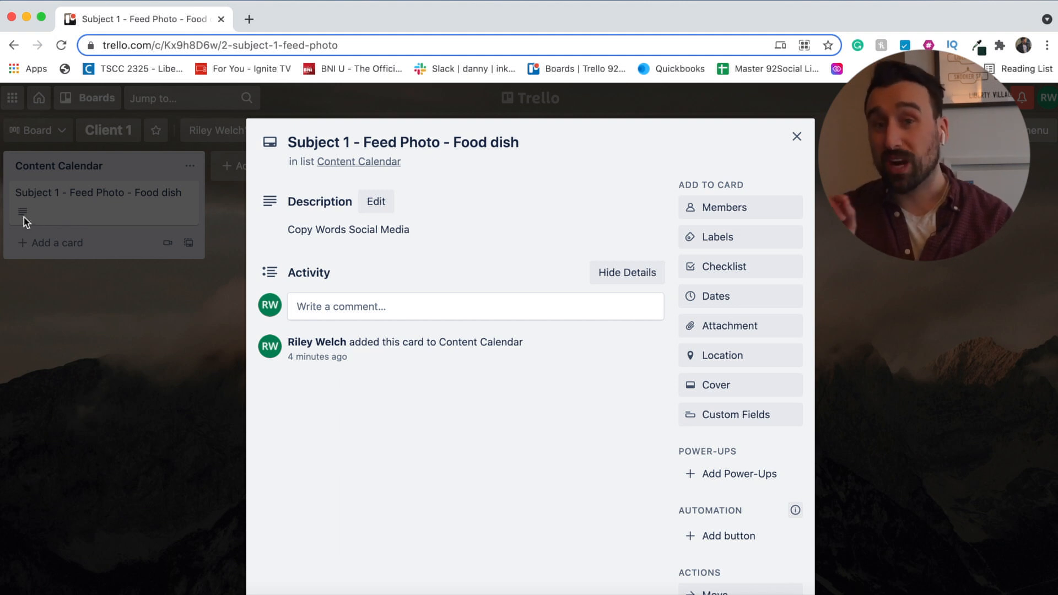
left_click(757, 217)
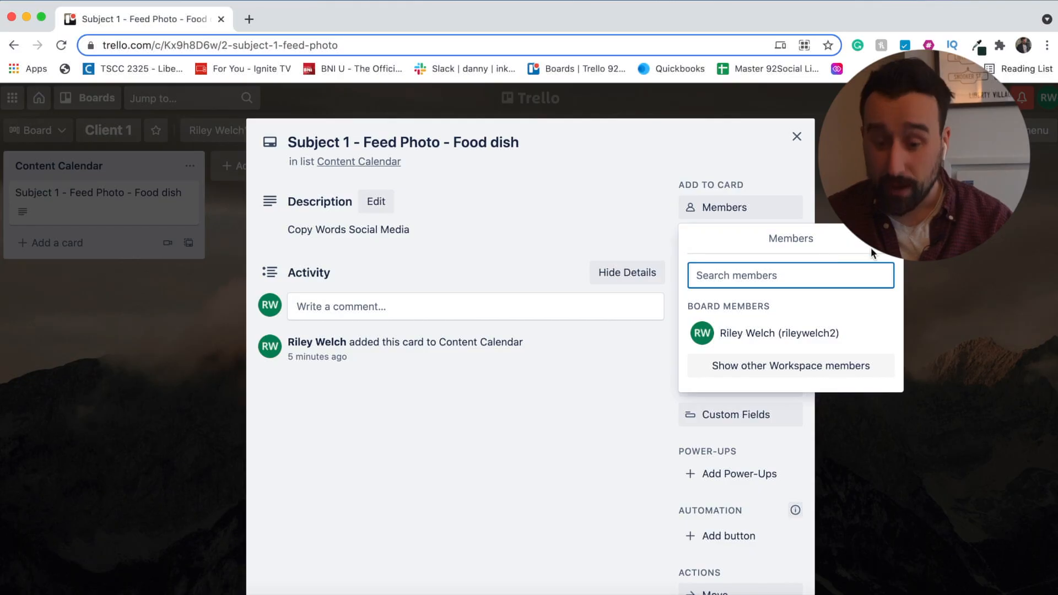
- Rename the green label to 'Feed' and apply it to the card
key("Escape")
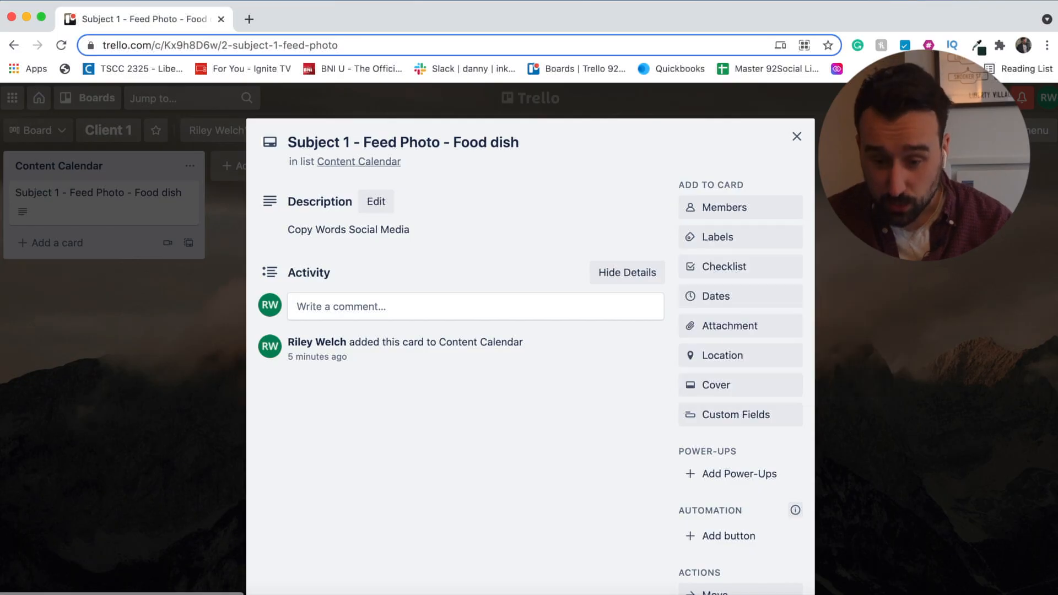
left_click(755, 242)
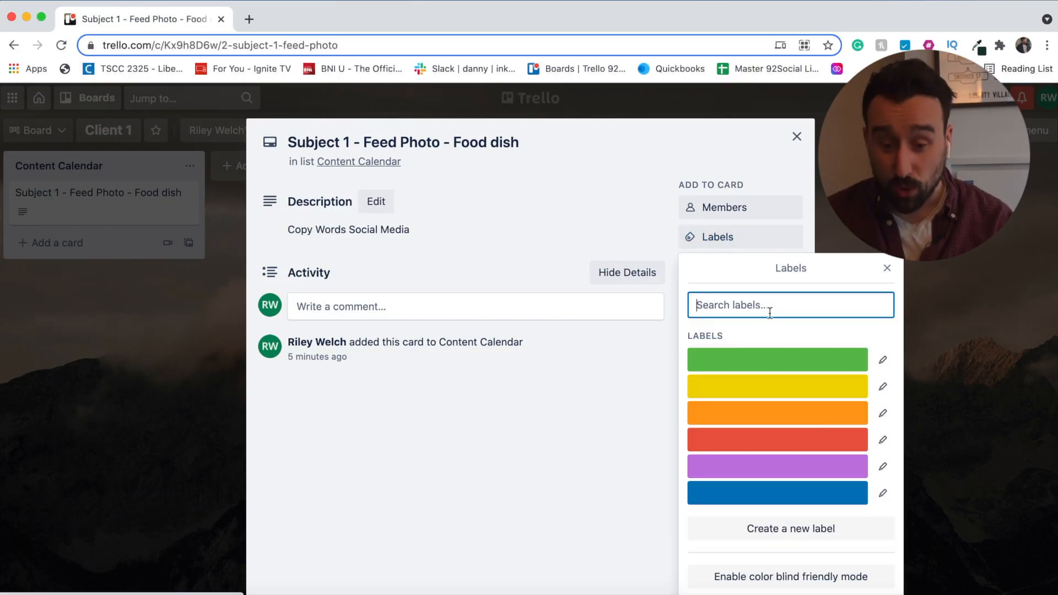
left_click(883, 360)
type("Feed")
key("Return")
left_click(731, 360)
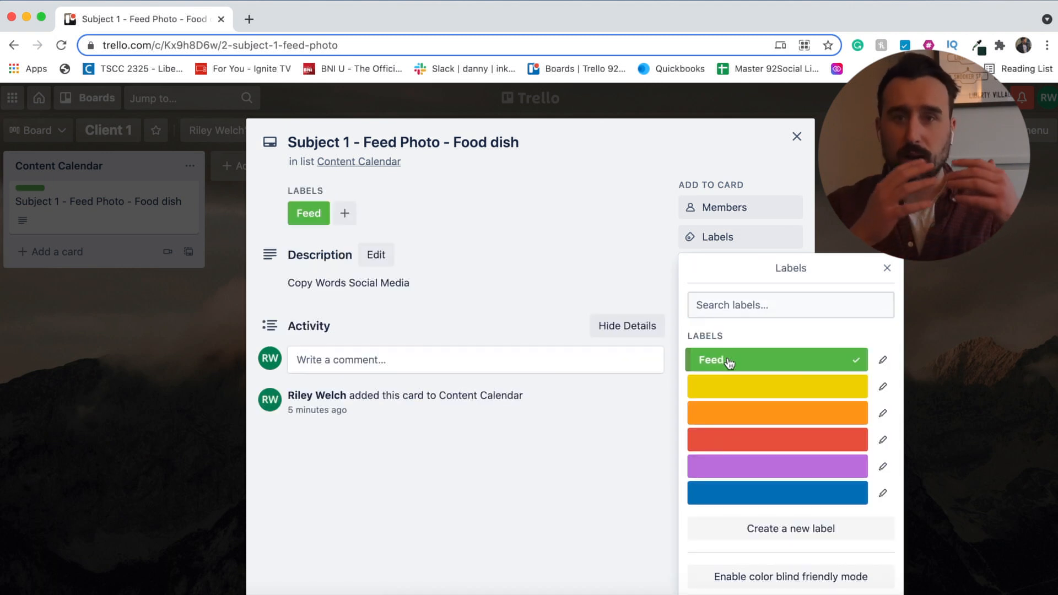
- Rename the yellow, orange and red labels to 'Story', 'IGTV' and 'Reel', leaving only Feed applied
left_click(883, 387)
type("Story")
key("Return")
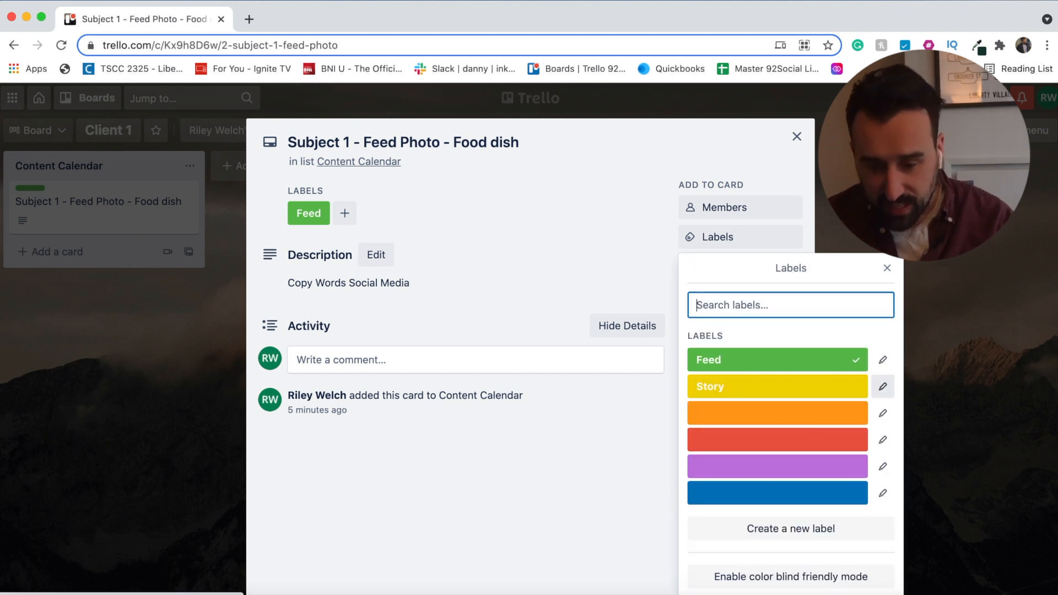
left_click(881, 411)
type("IGTV")
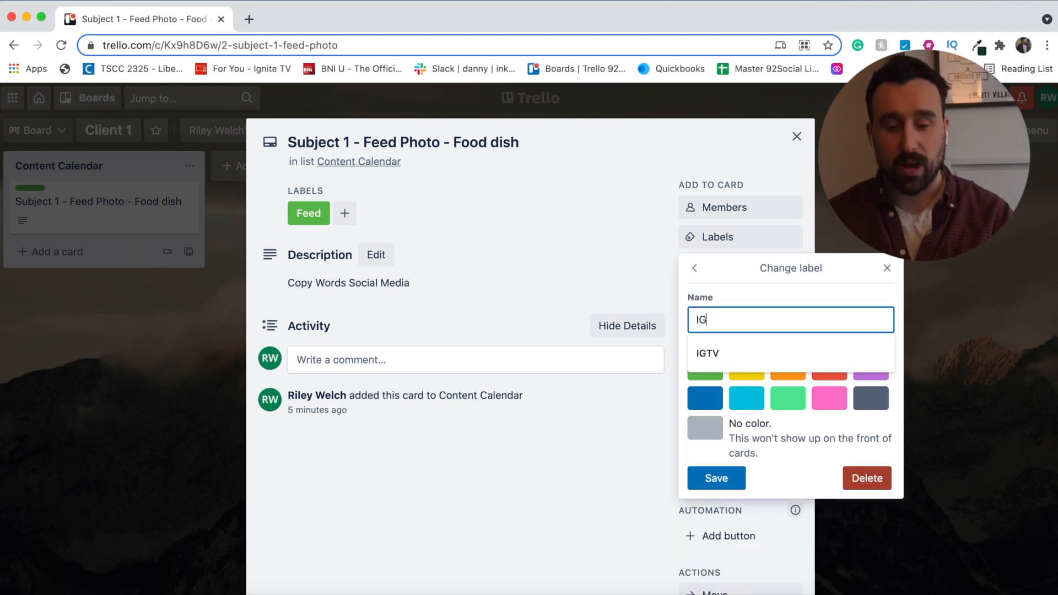
key("Return")
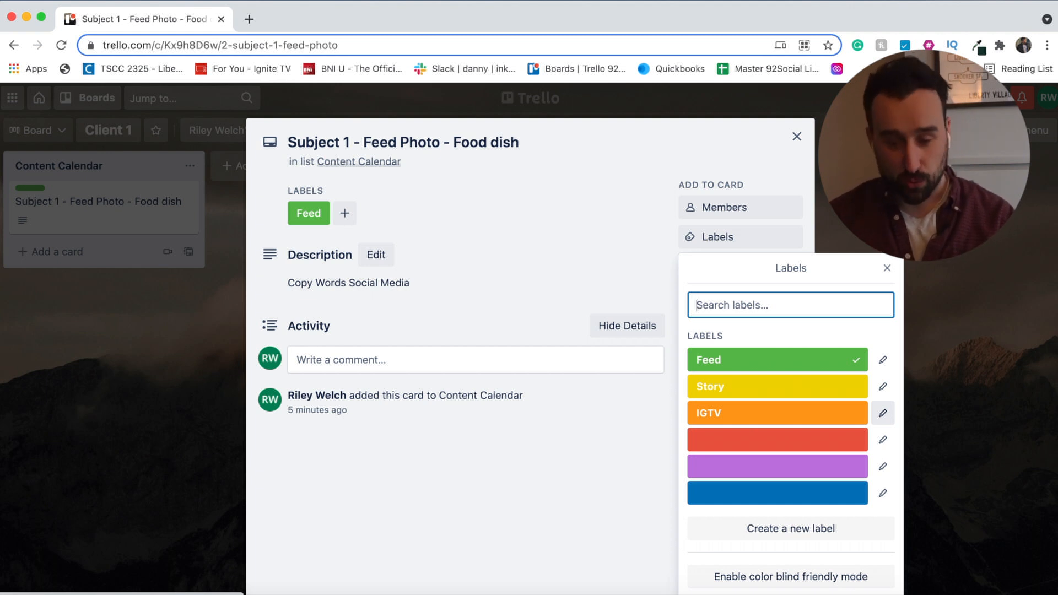
left_click(883, 439)
type("Reel")
key("Return")
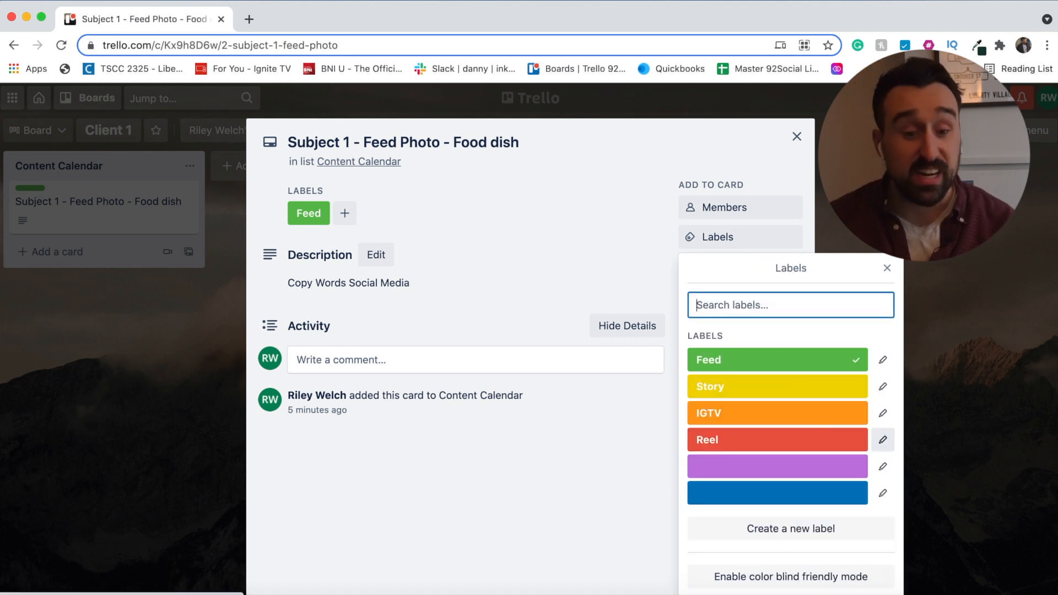
left_click(781, 393)
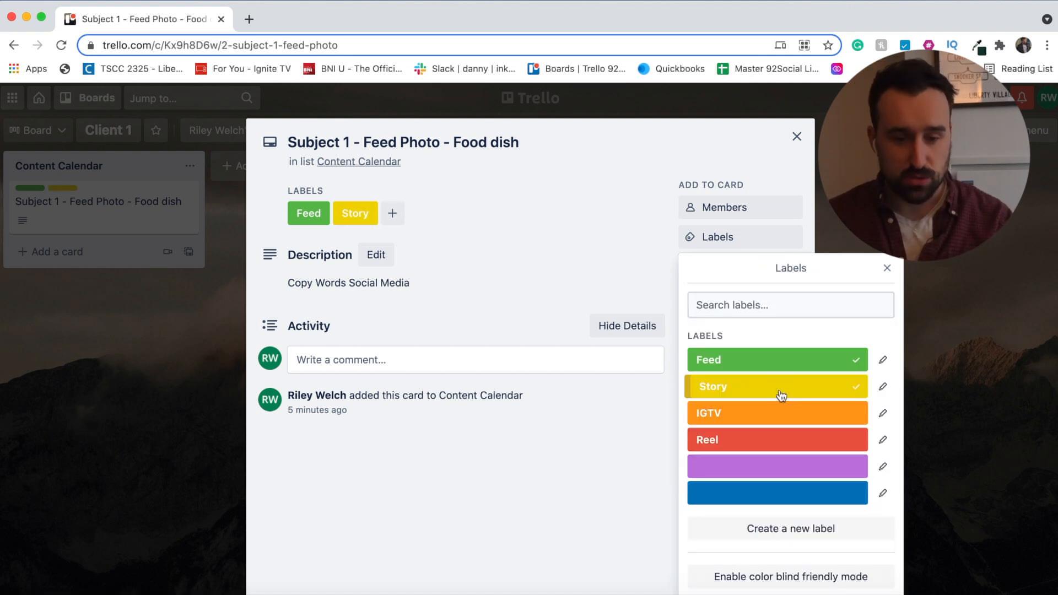
left_click(780, 392)
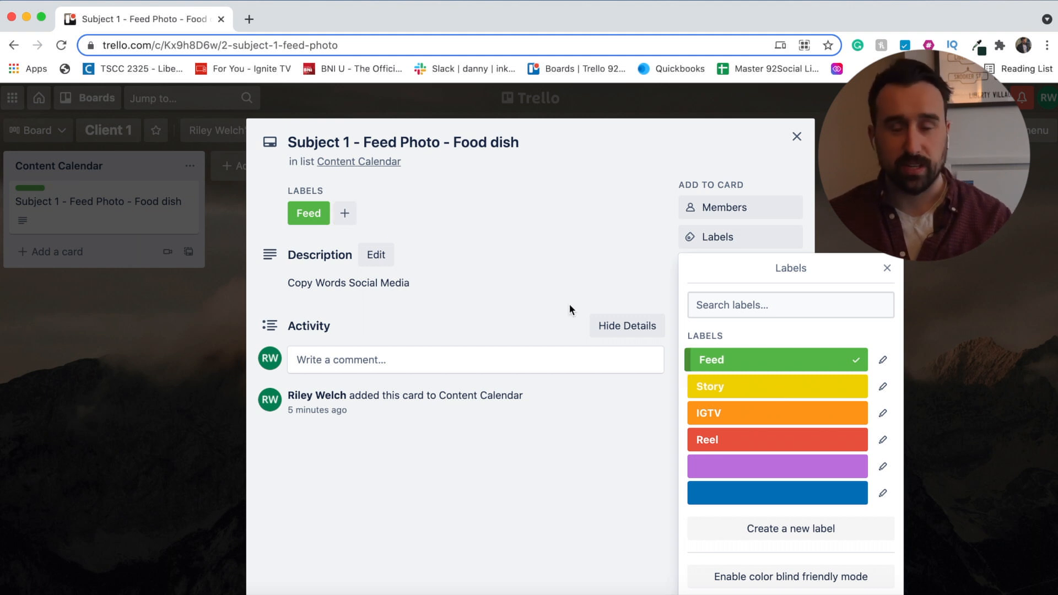
left_click(548, 246)
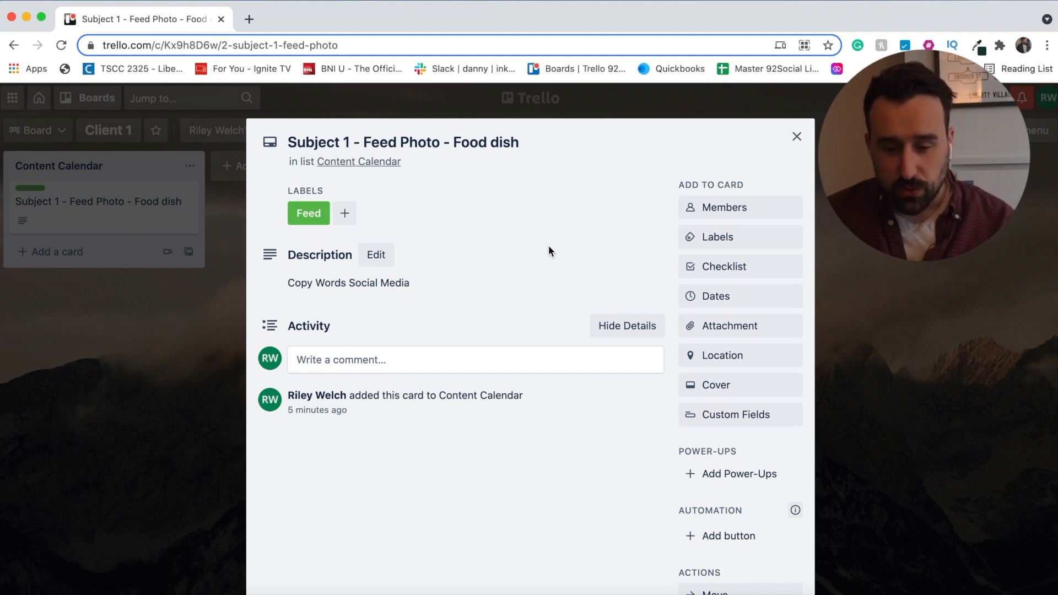
- In Dates, pick the 16th, change the due time to 1:30 PM, and save
left_click(747, 298)
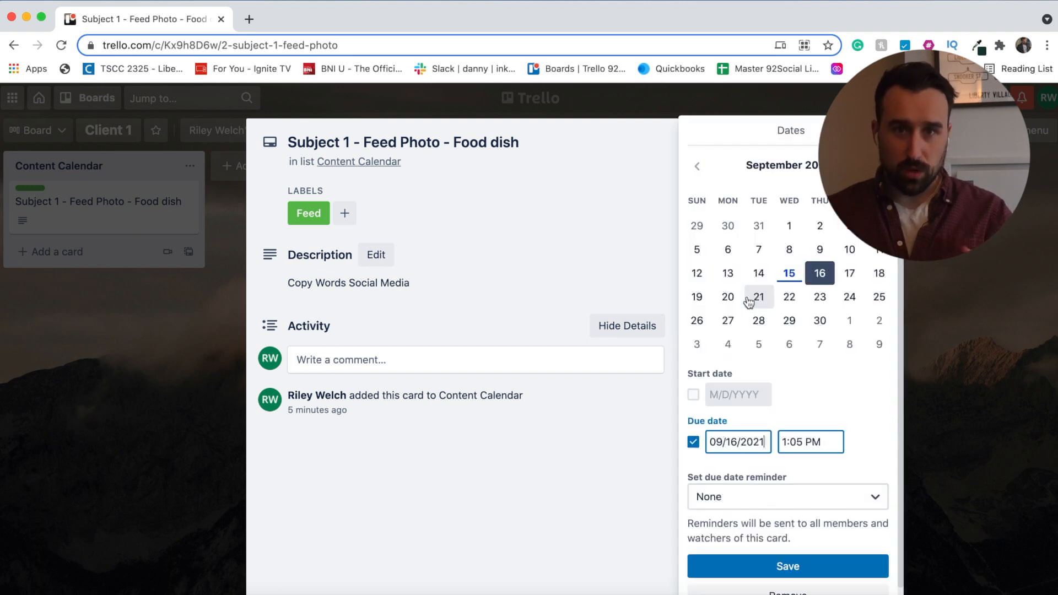
left_click(822, 279)
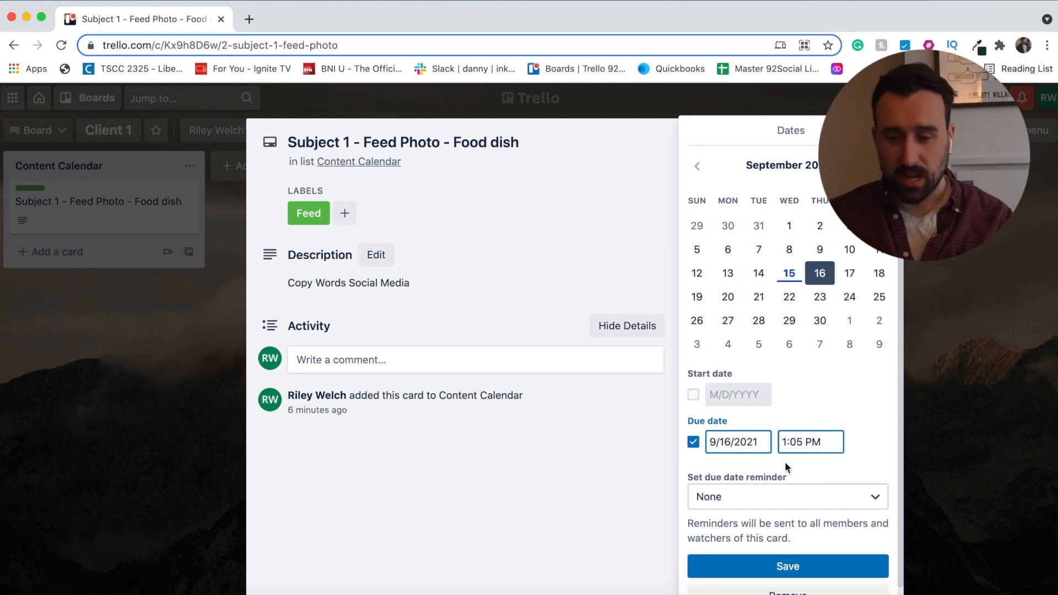
left_click_drag(804, 442, 792, 443)
key("BackSpace")
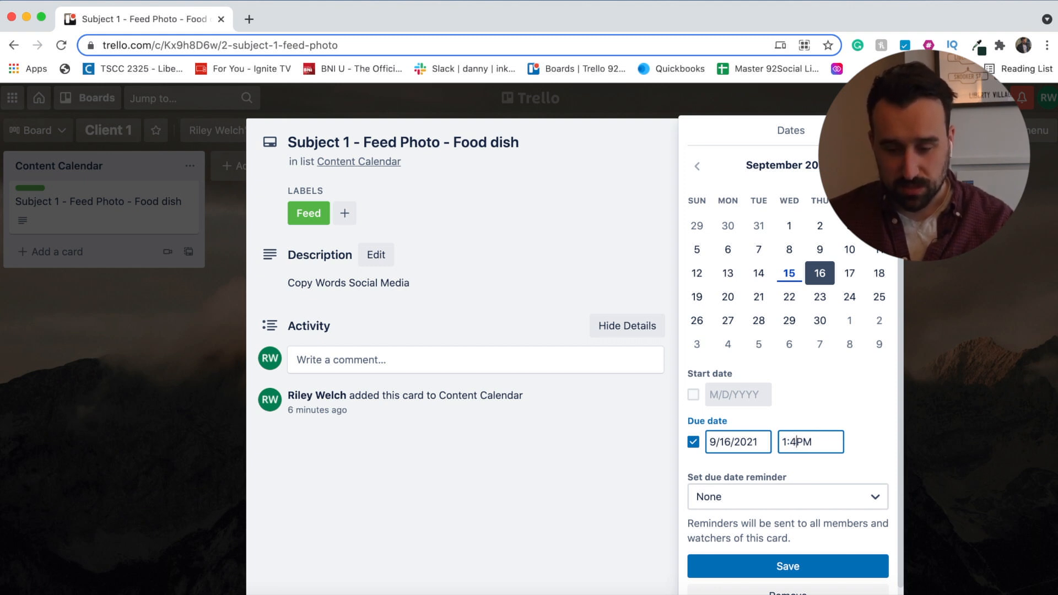
type("30")
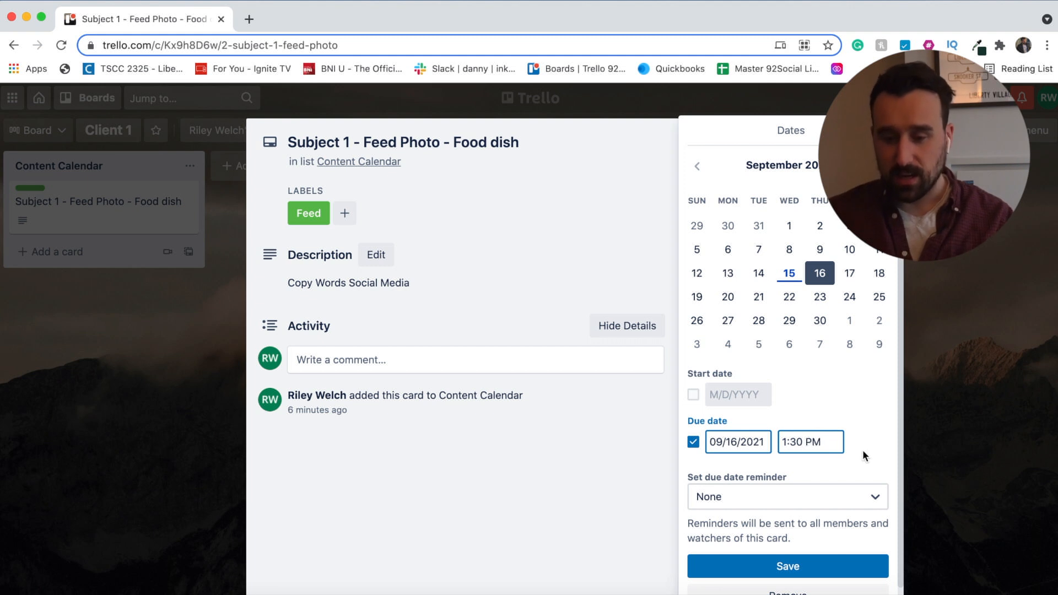
left_click(803, 565)
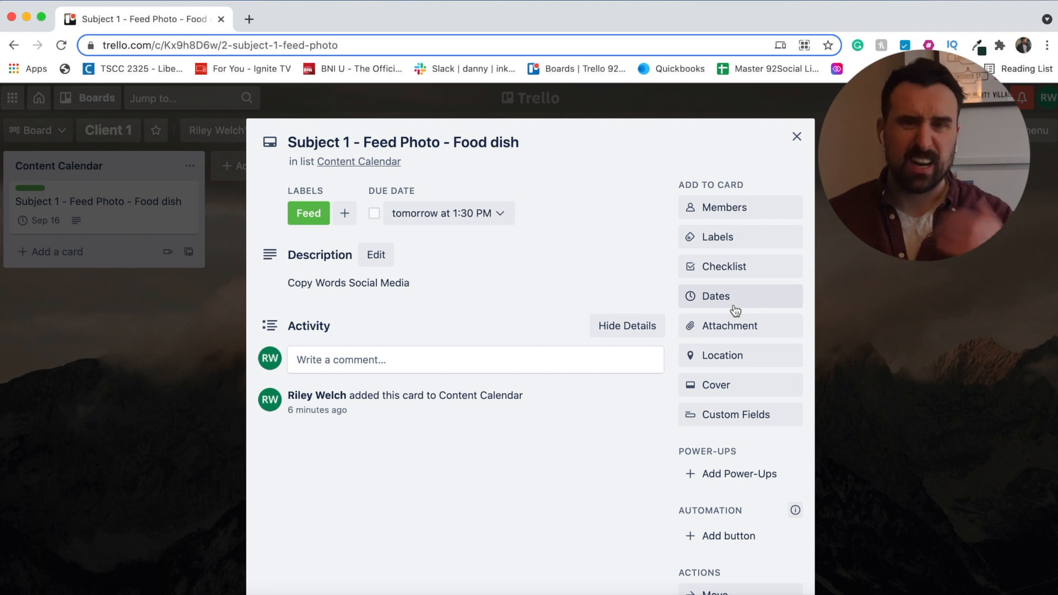
left_click(749, 324)
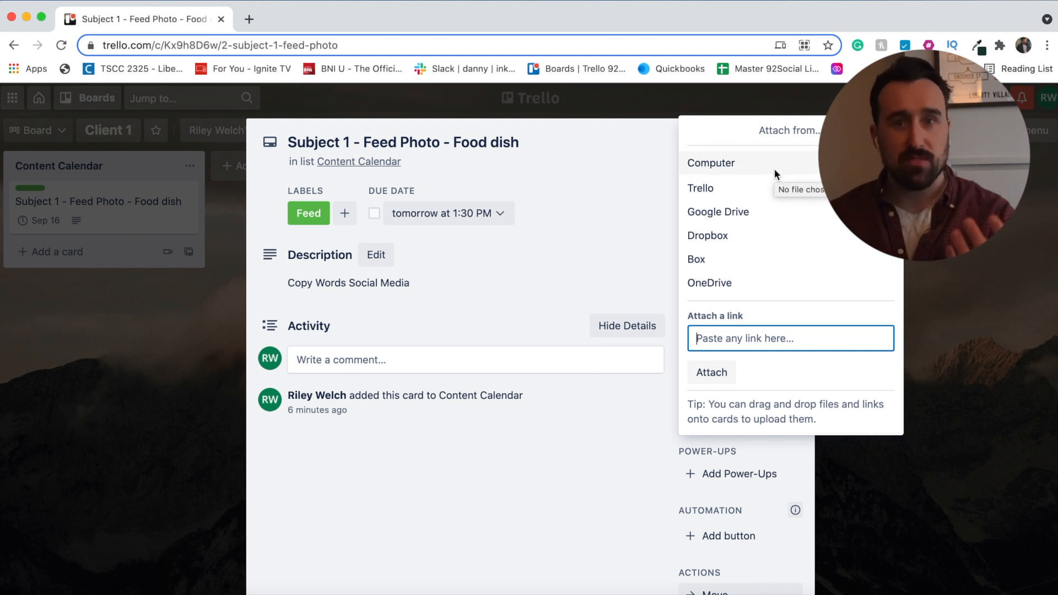
left_click(576, 222)
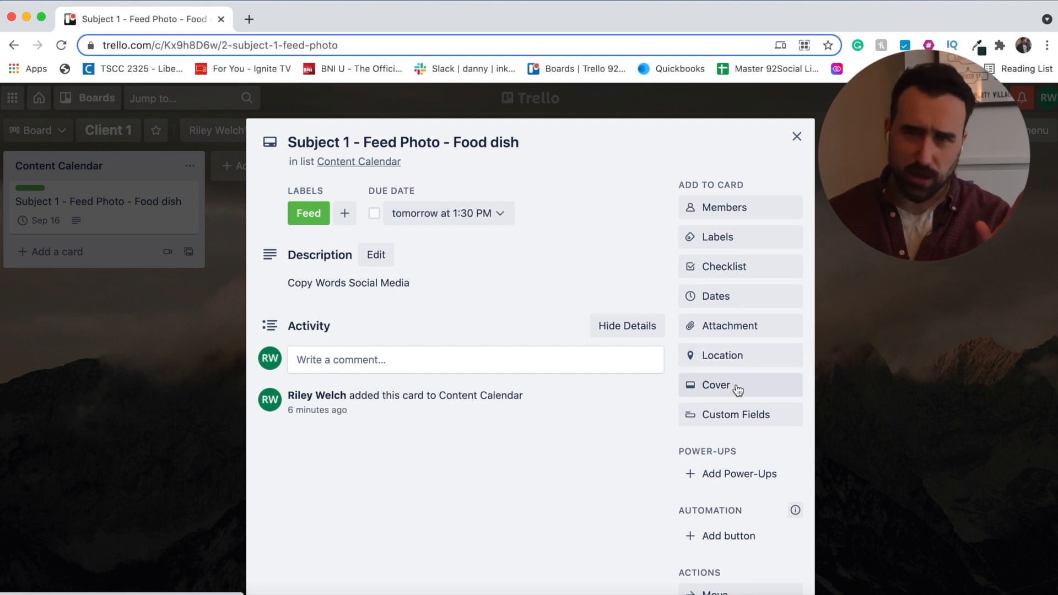
scroll(737, 389, "down", 5)
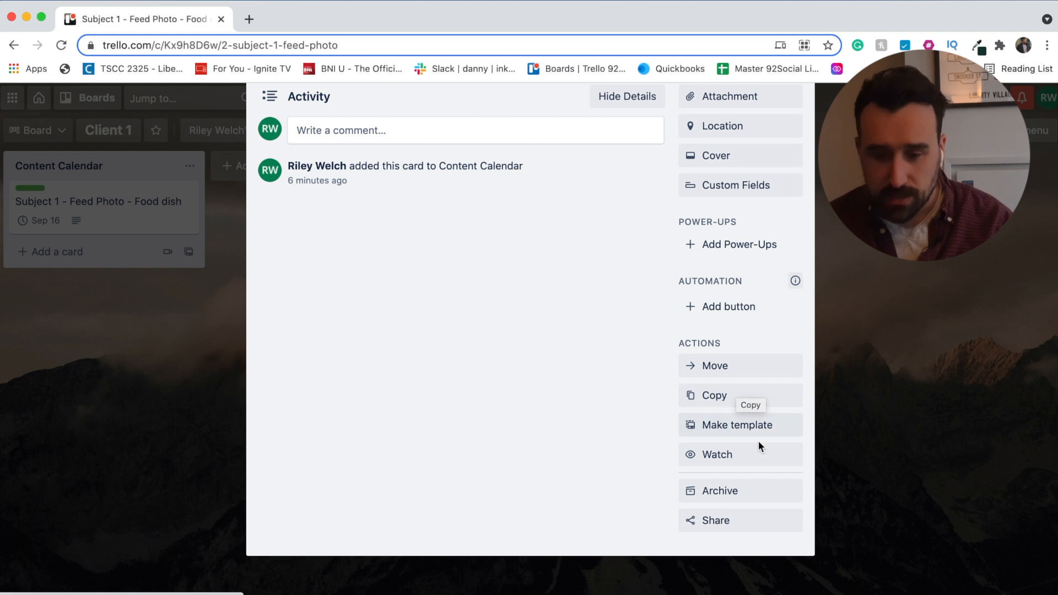
scroll(506, 295, "up", 4)
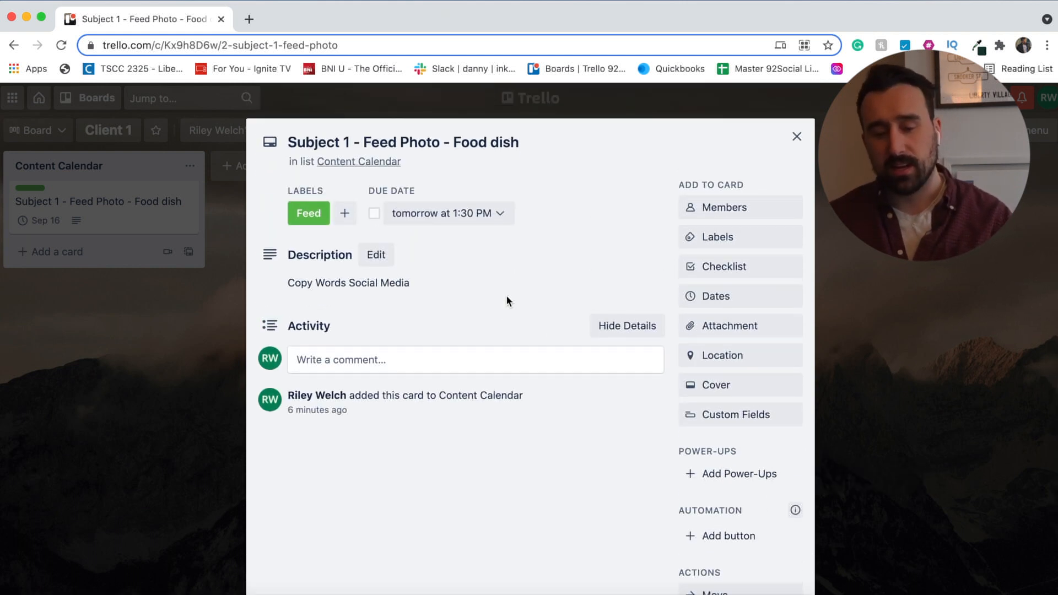
scroll(506, 295, "down", 4)
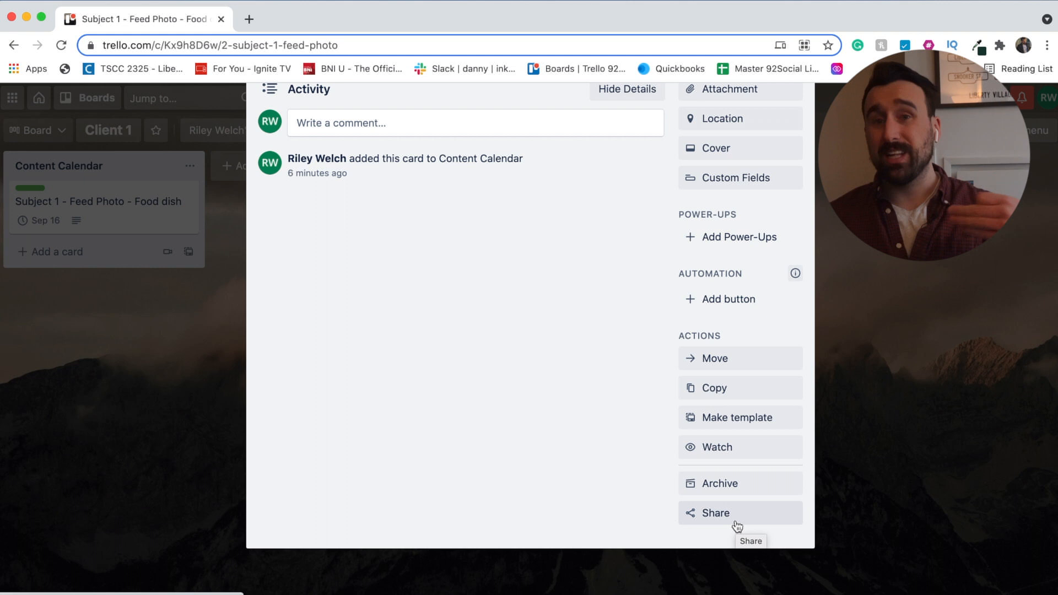
scroll(530, 325, "up", 5)
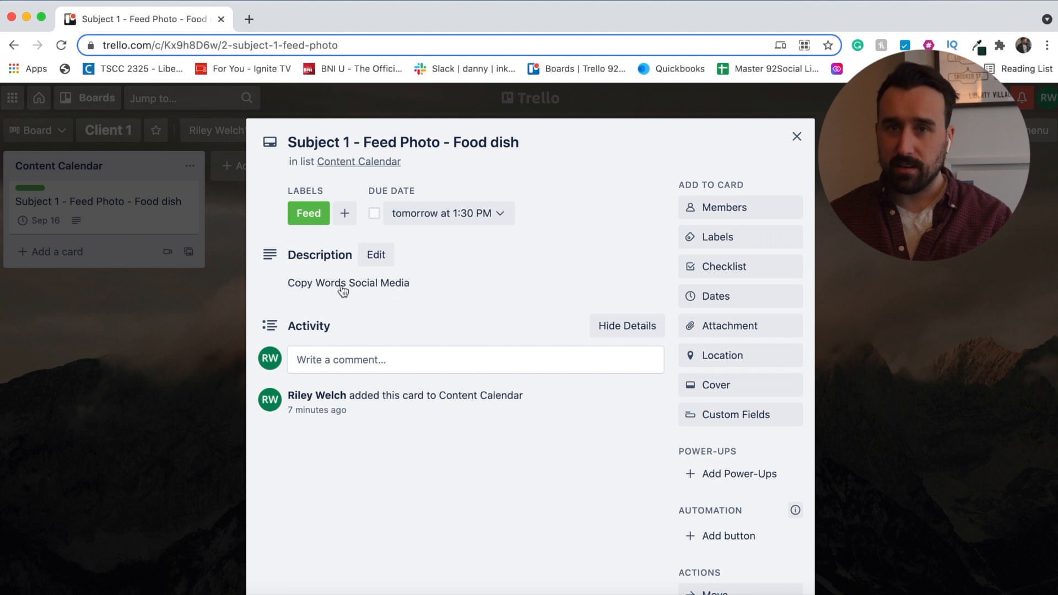
- Click into the description, then close the Food dish card details back to the board
left_click(427, 282)
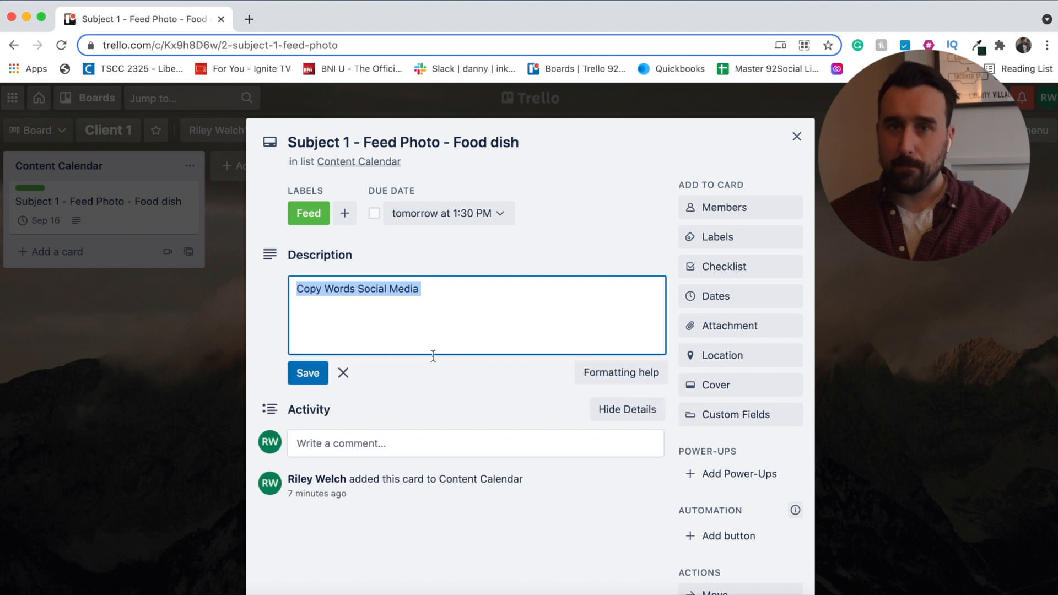
left_click(456, 300)
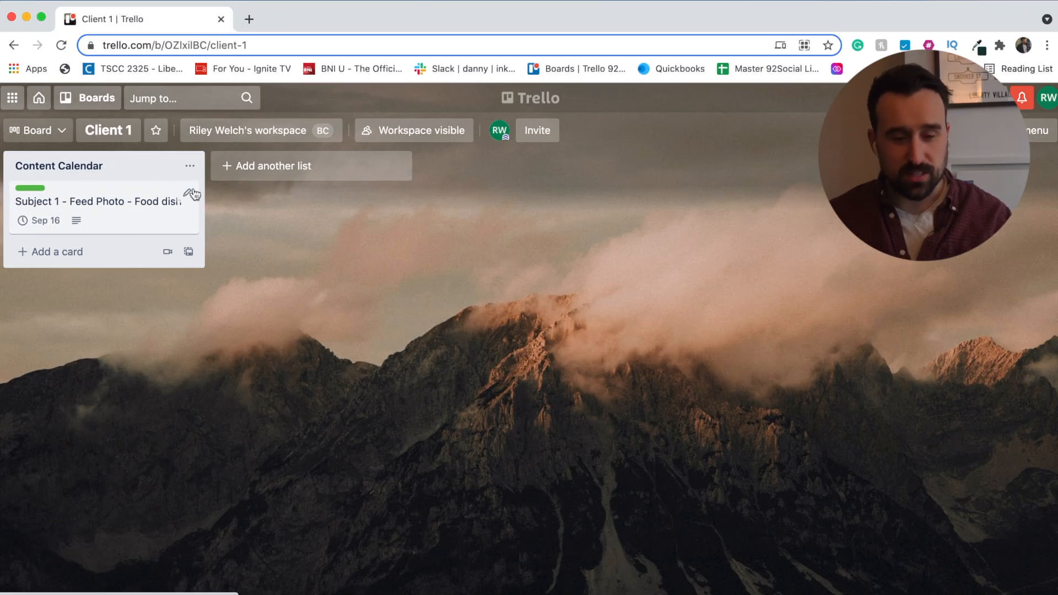
- Create the 'To Do List' and 'Hashtags' lists next to Content Calendar
left_click(259, 172)
type("To Do List")
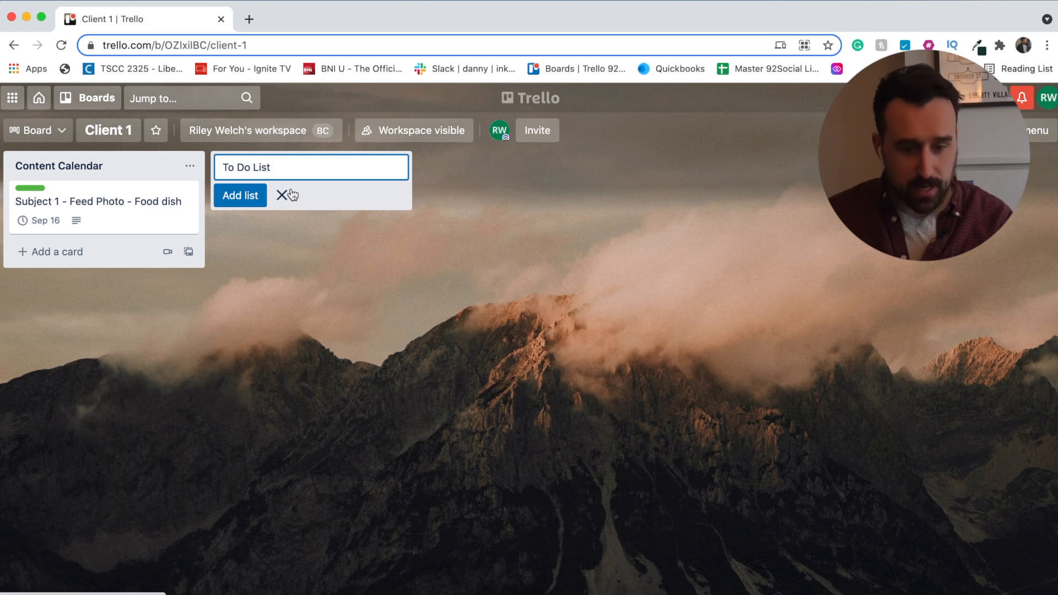
key("Return")
type("Hast")
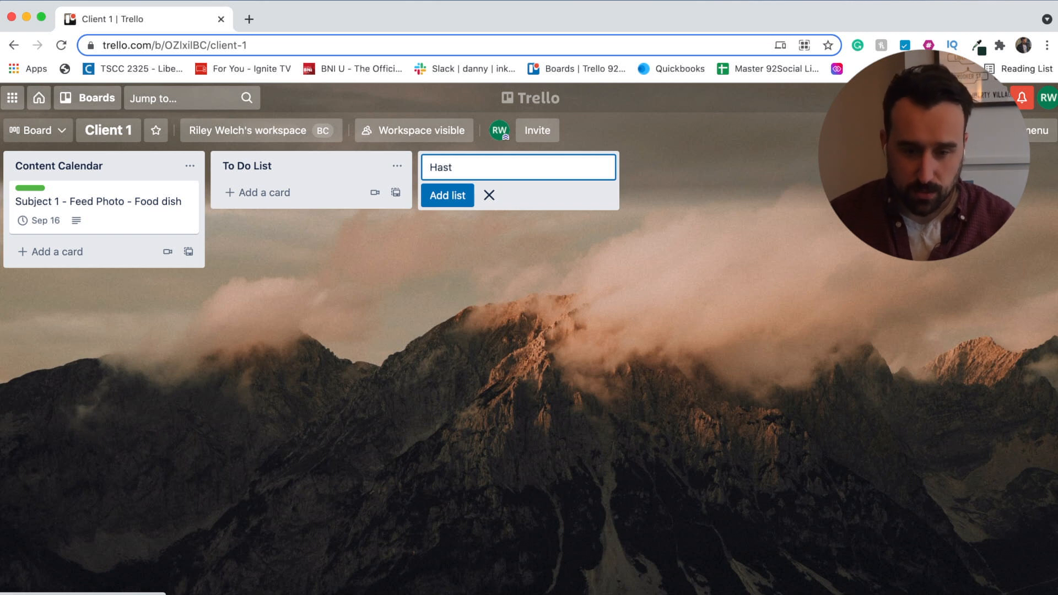
key("BackSpace")
type("hata")
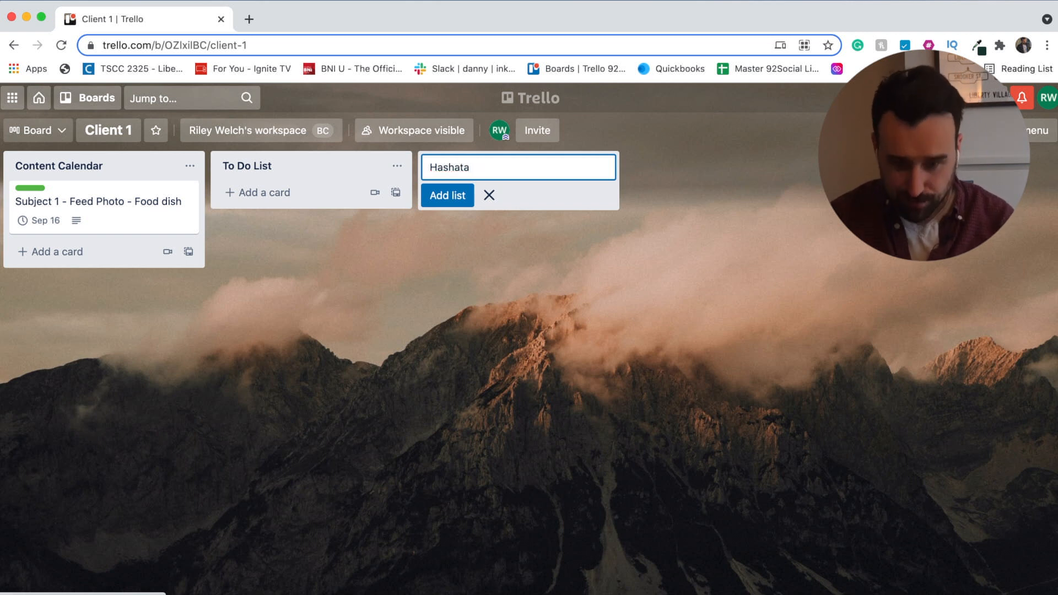
key("BackSpace")
key("BackSpace")
key("BackSpace")
type("tags")
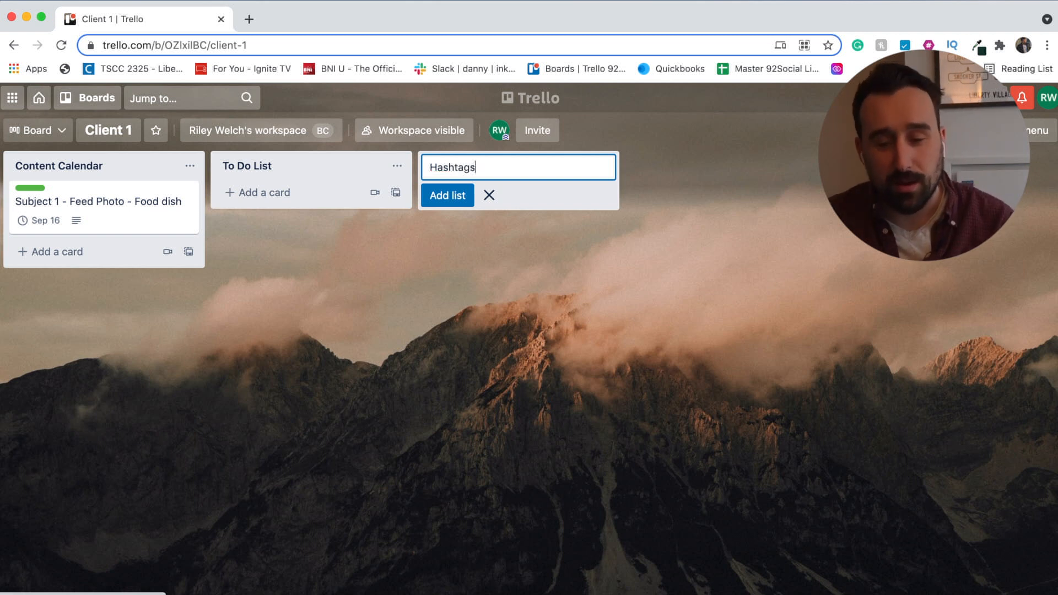
key("Return")
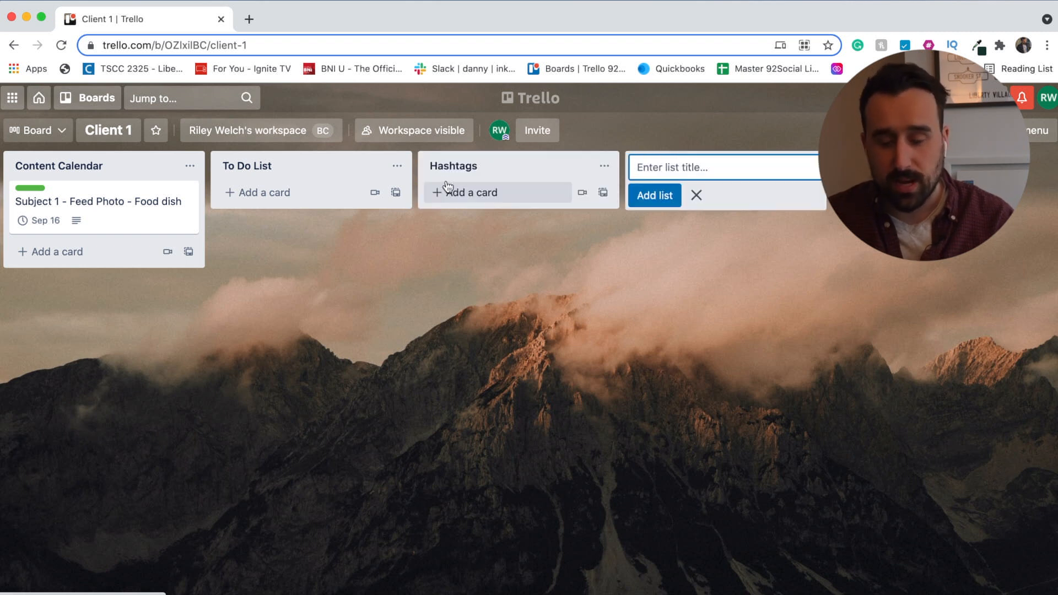
- Add a third list titled 'Content Ideas' and check the board layout
type("Content ")
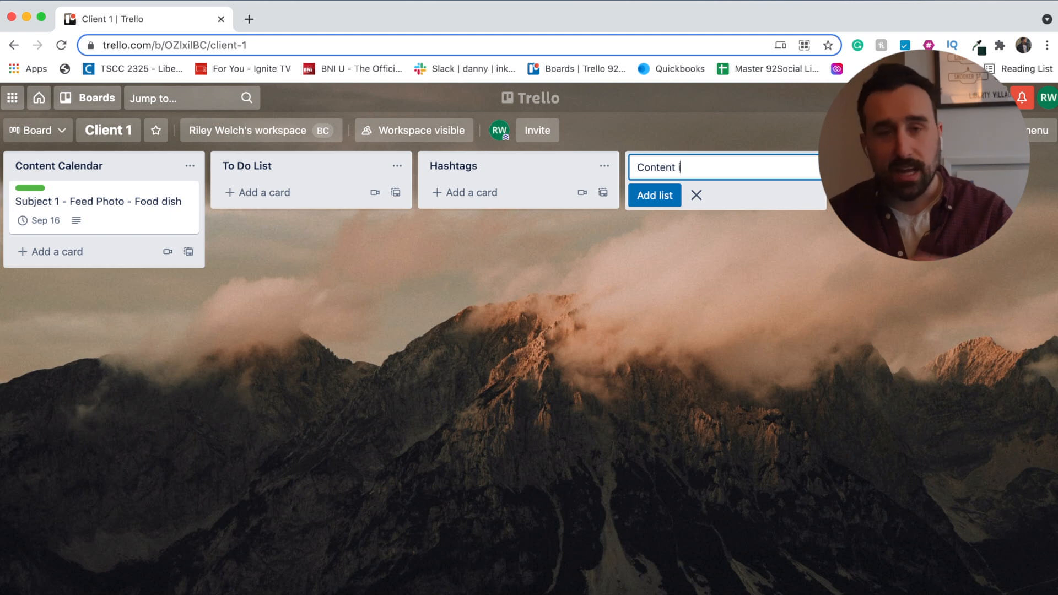
type("Ideas")
key("Return")
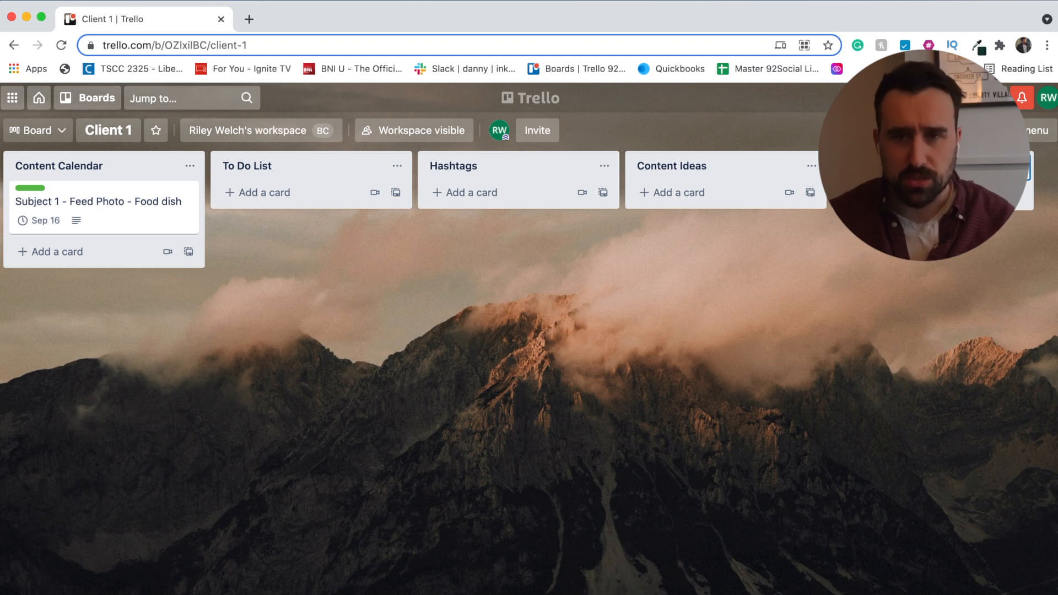
scroll(869, 321, "right", 4)
scroll(869, 320, "left", 4)
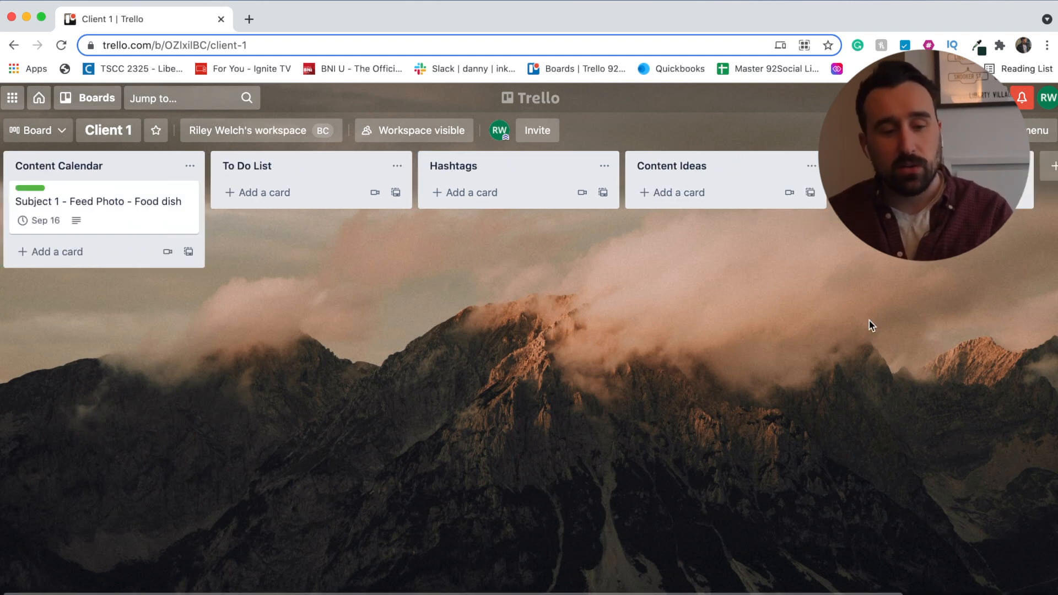